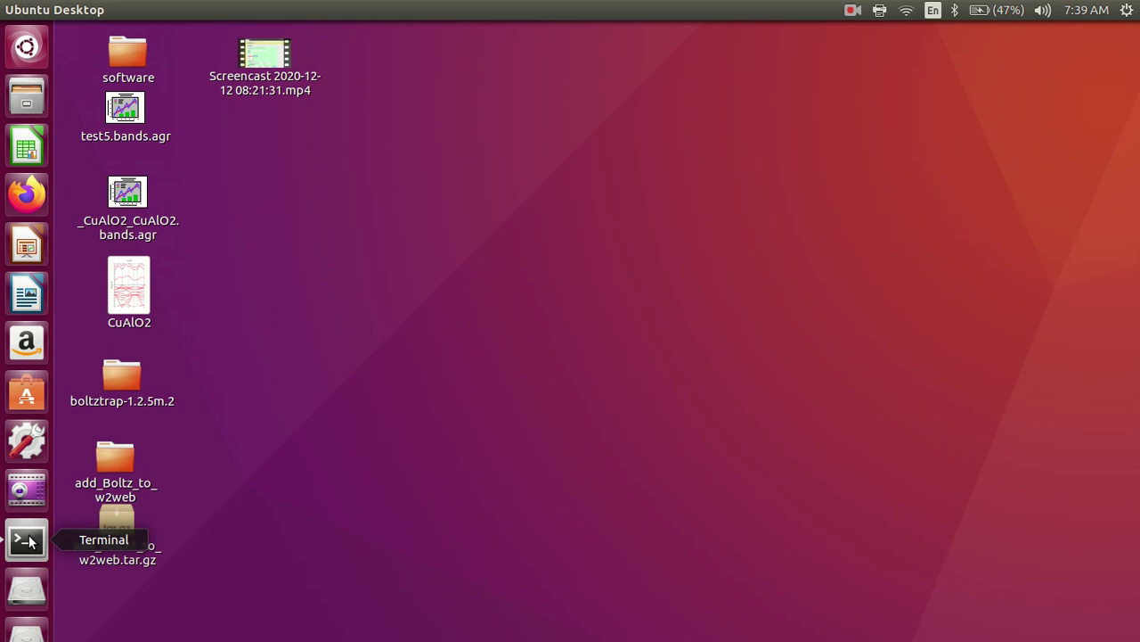
Check the running w2web server, then open w2web in Firefox and log in.
left_click(28, 540)
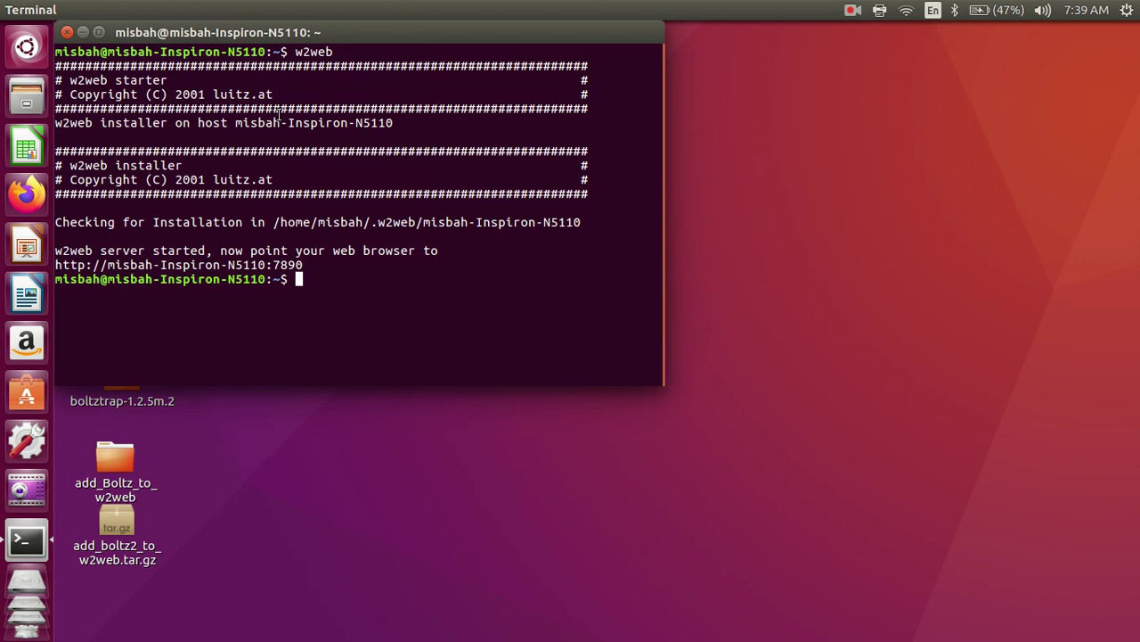
left_click_drag(335, 52, 287, 51)
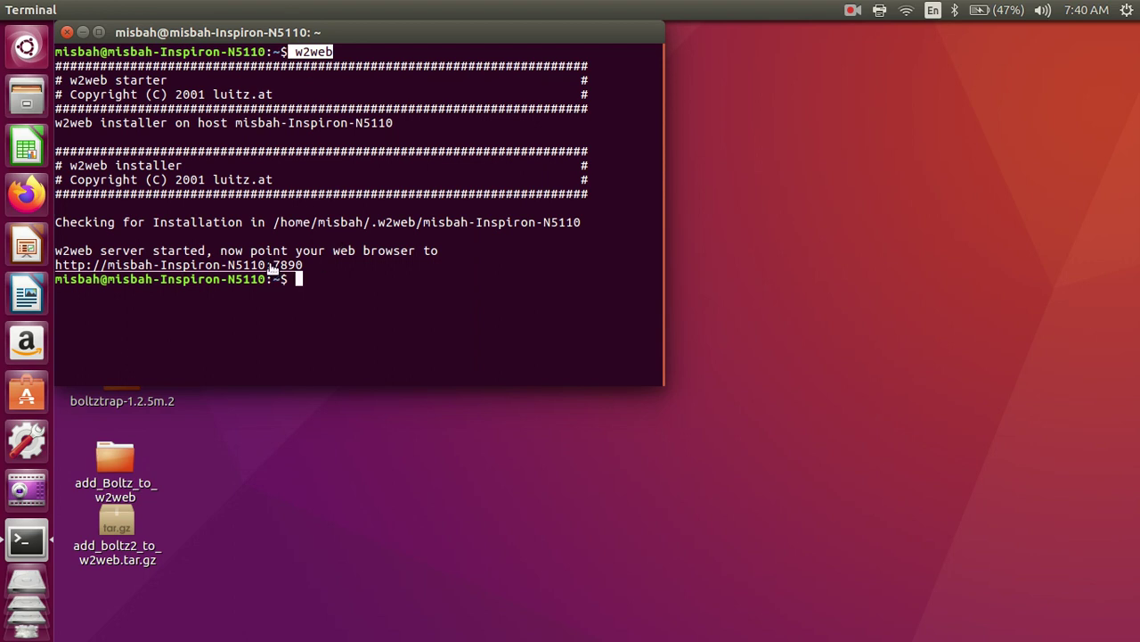
left_click(80, 29)
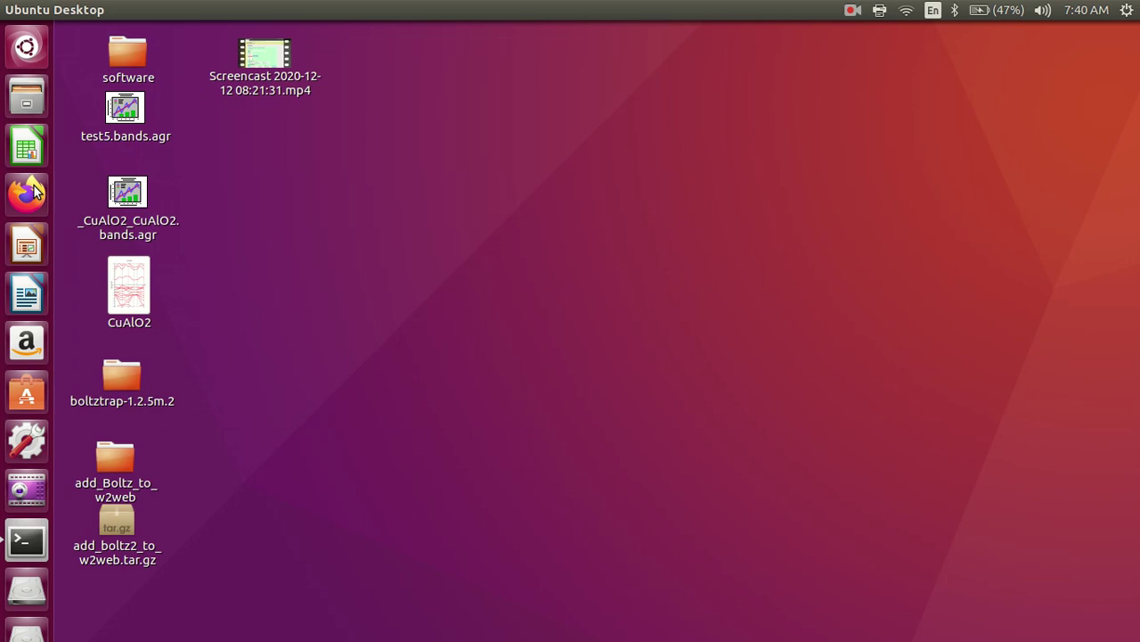
left_click(27, 194)
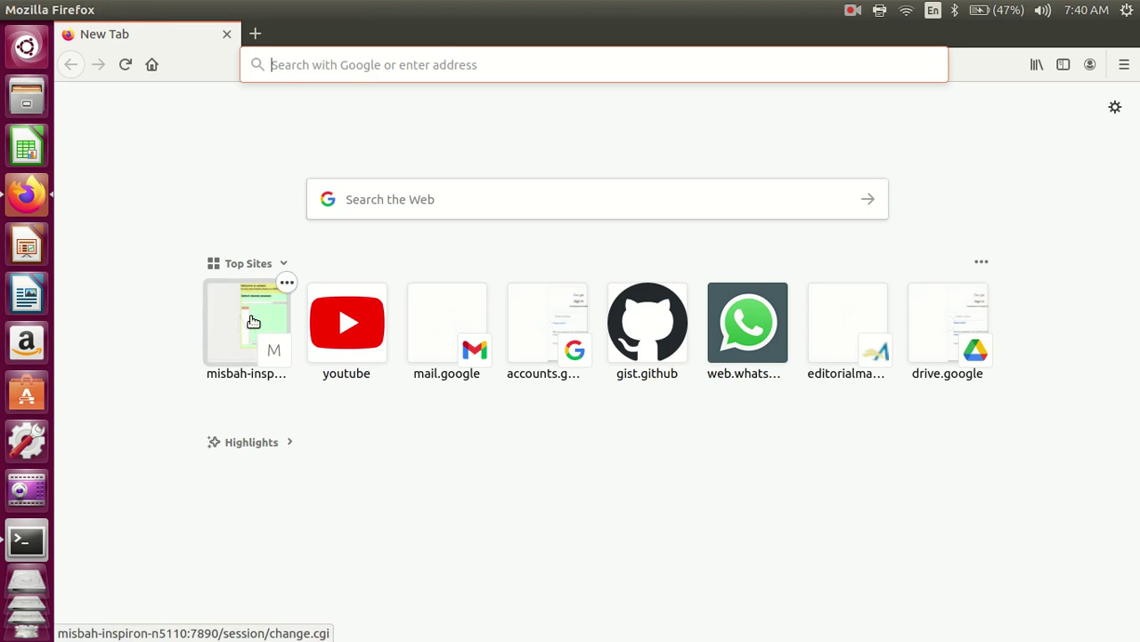
left_click(252, 322)
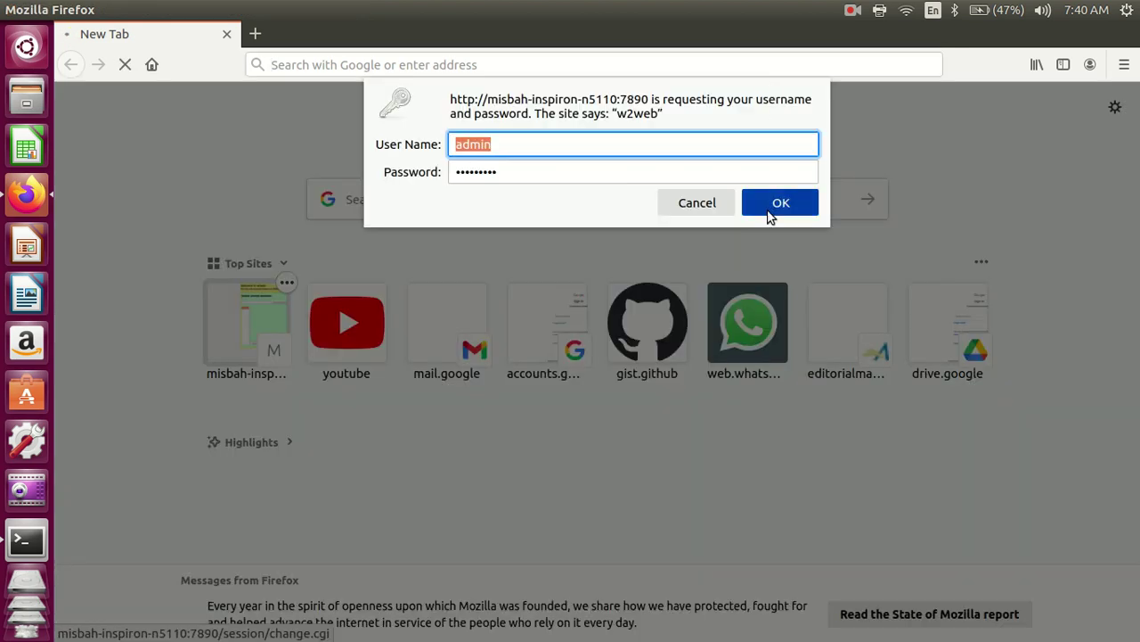
left_click(771, 207)
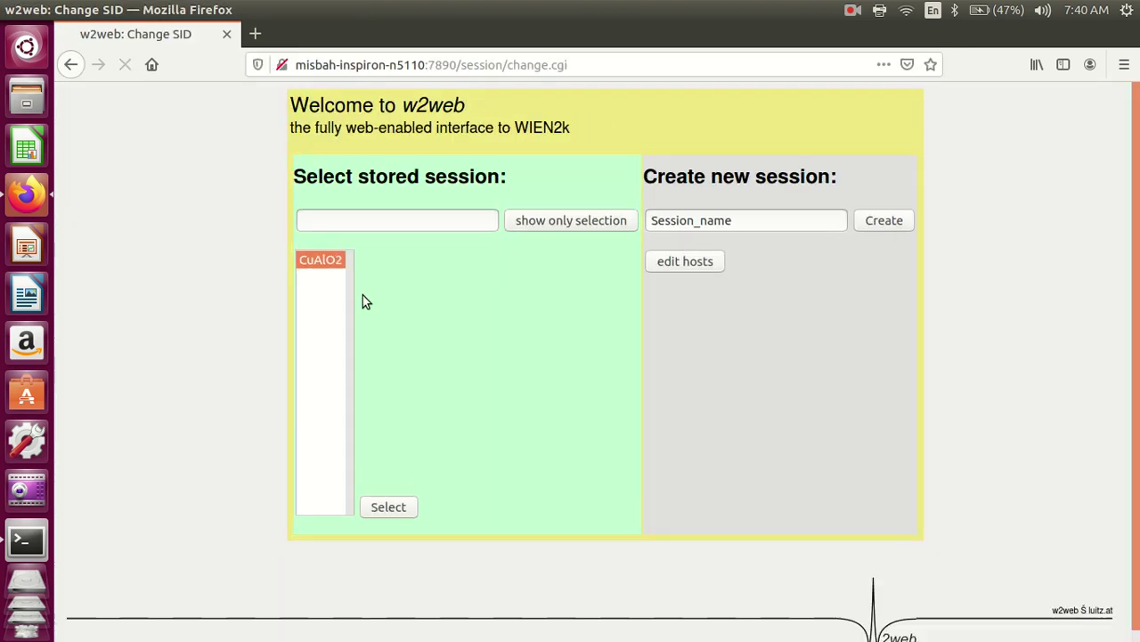
Create a new session named Sno2 and a Sno2 directory inside the WIEN2k folder.
left_click_drag(763, 221, 534, 219)
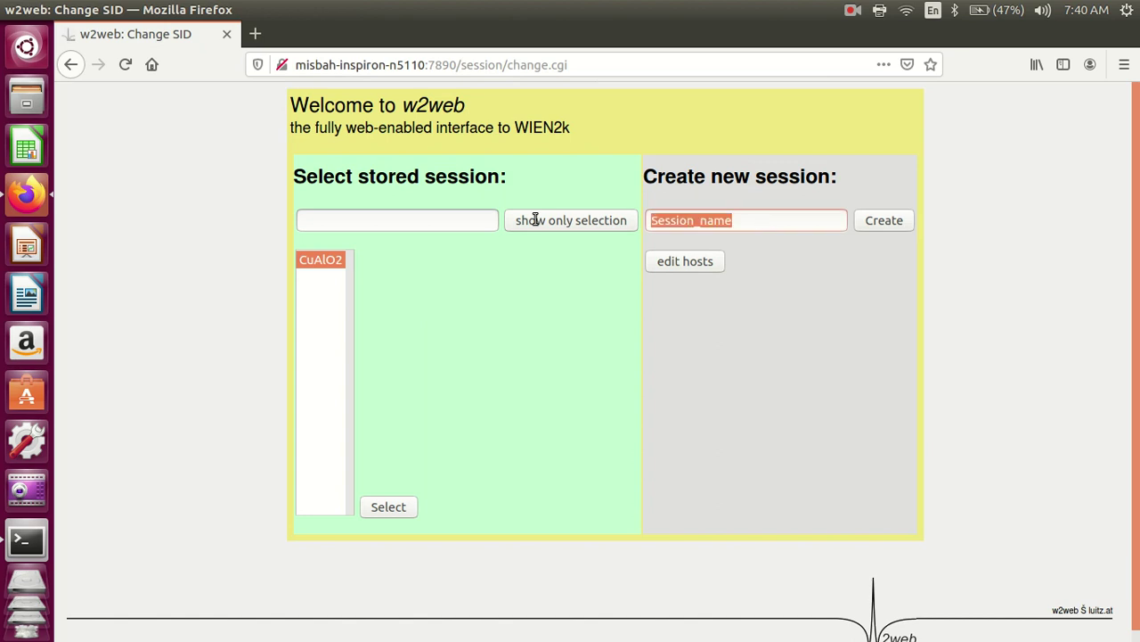
key("BackSpace")
type("S")
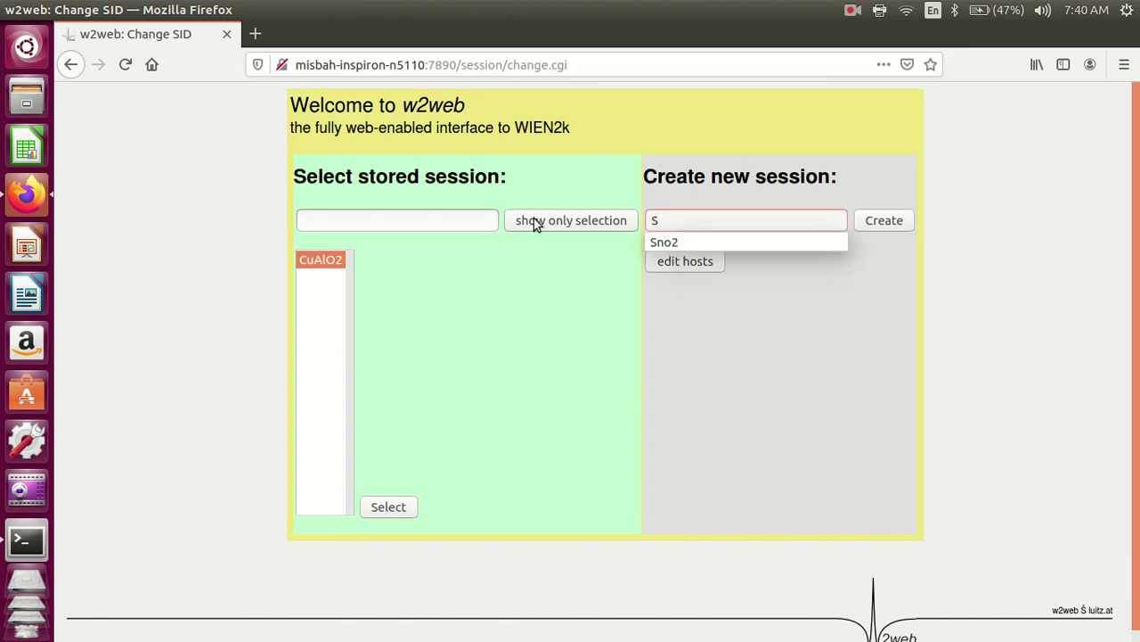
left_click(673, 244)
left_click(874, 222)
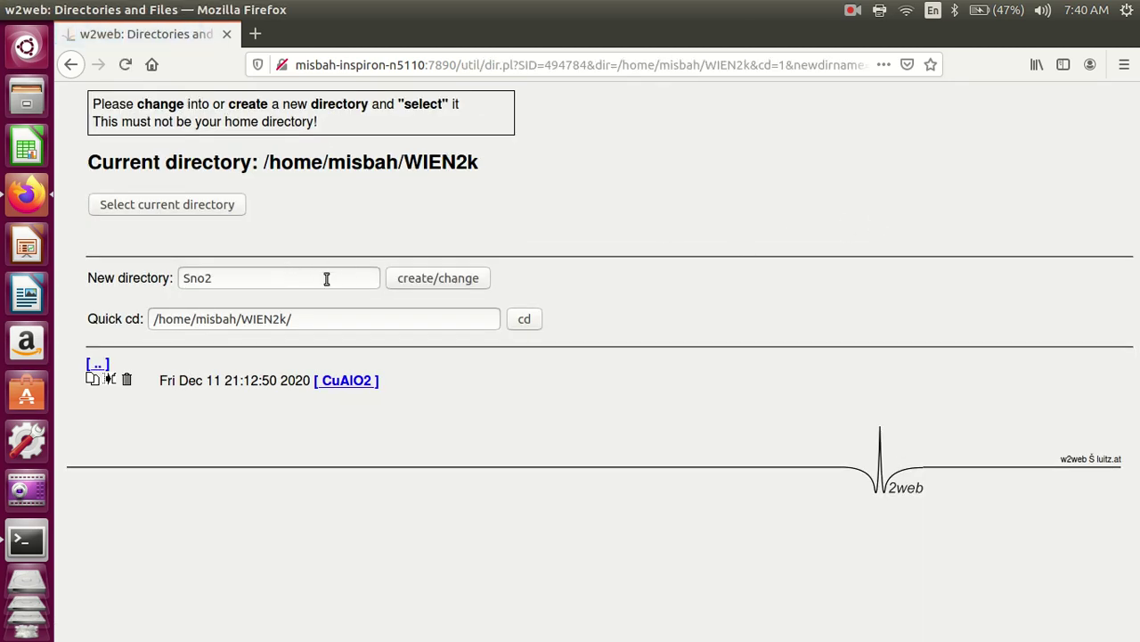
left_click(424, 283)
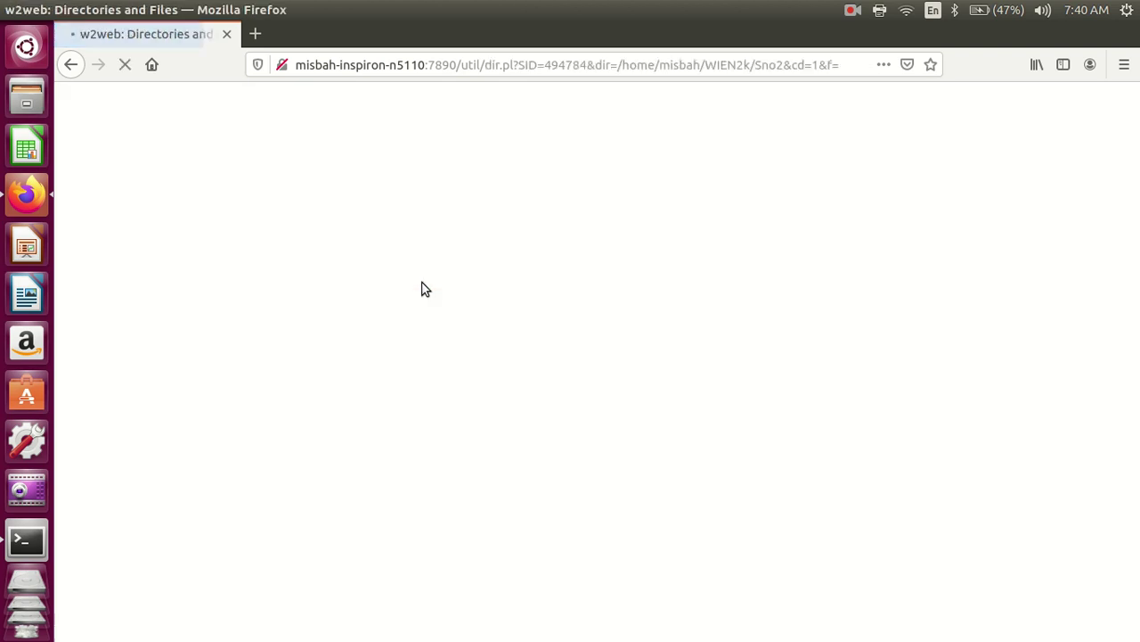
left_click_drag(347, 319, 141, 318)
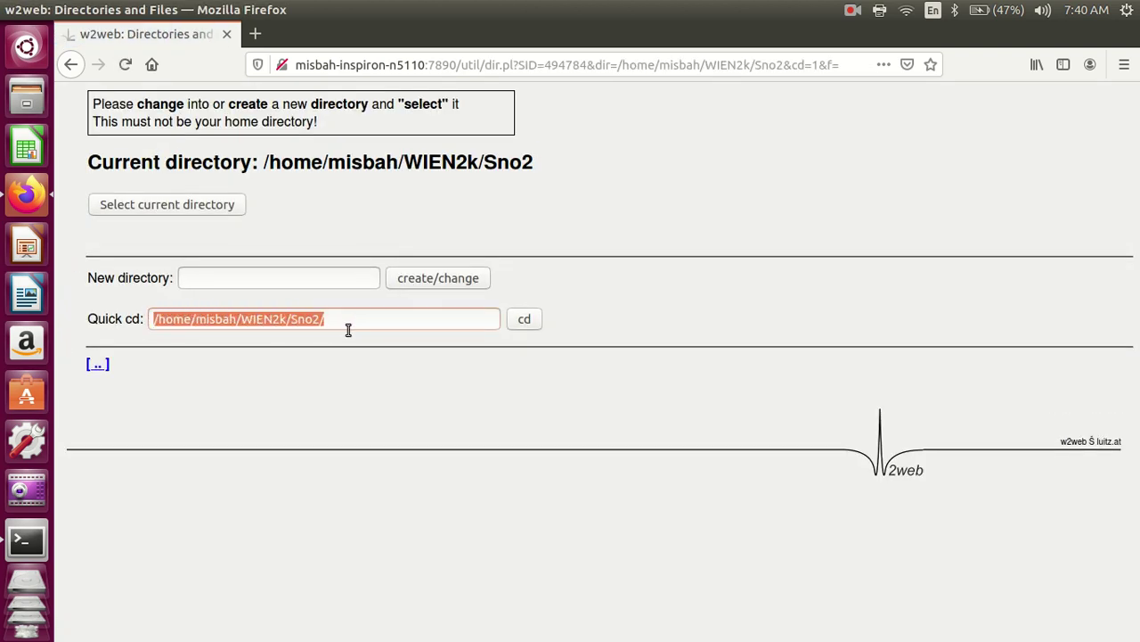
Make Sno2 the session's working directory, restart the session, and open StructGen.
left_click(199, 208)
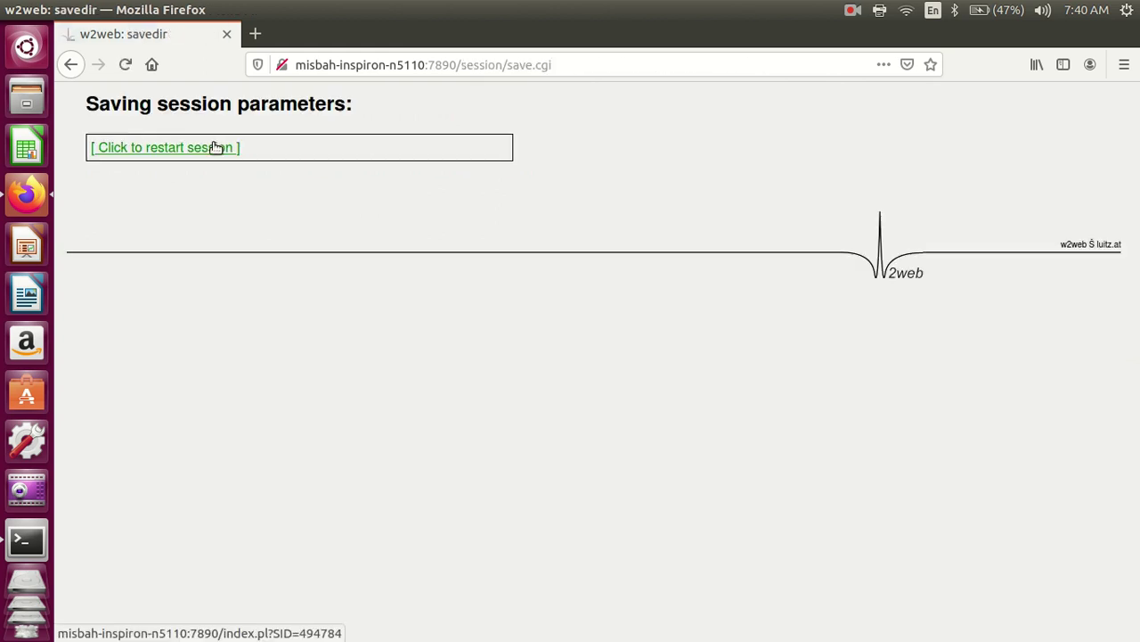
left_click(216, 147)
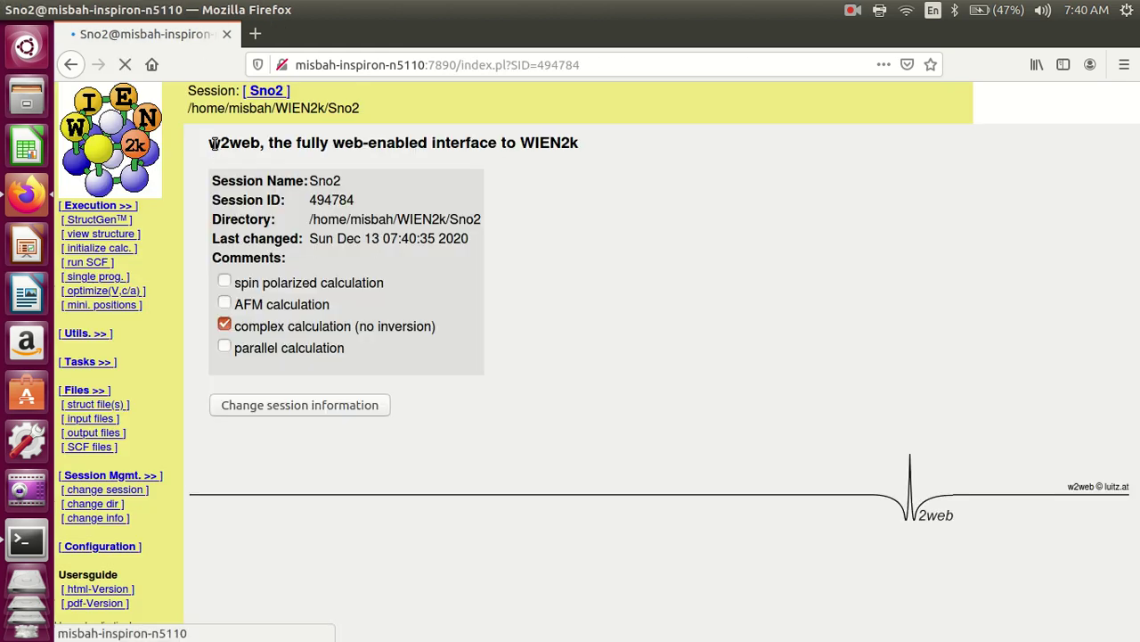
left_click(105, 221)
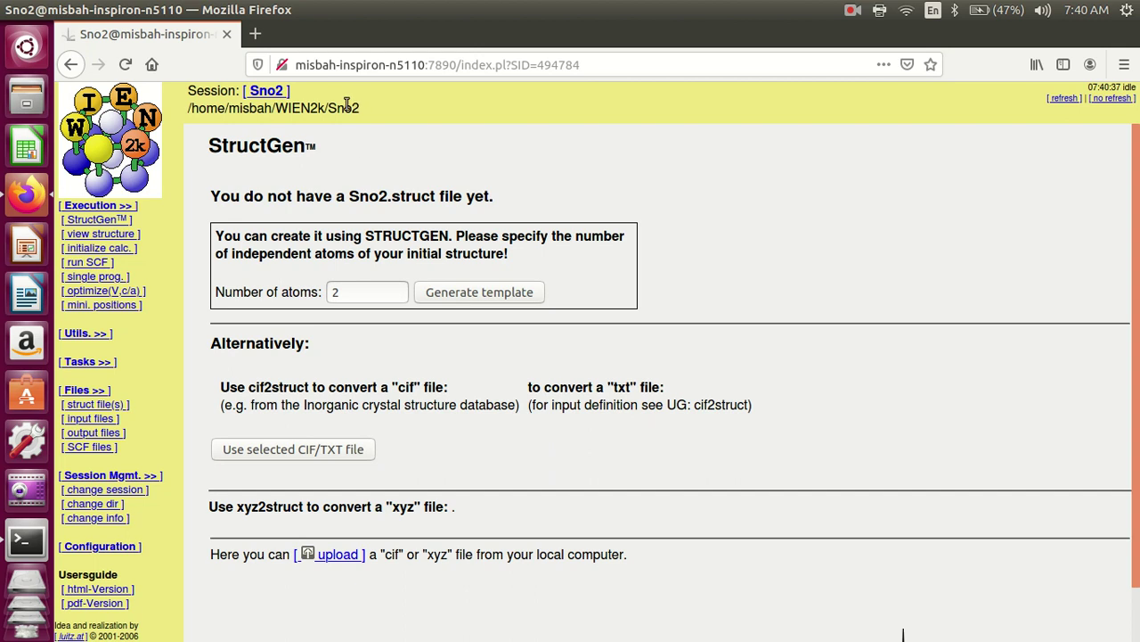
left_click_drag(327, 108, 352, 106)
Generate a 2-atom template titled Sno2 with space group 136_P42/mnm.
left_click(468, 298)
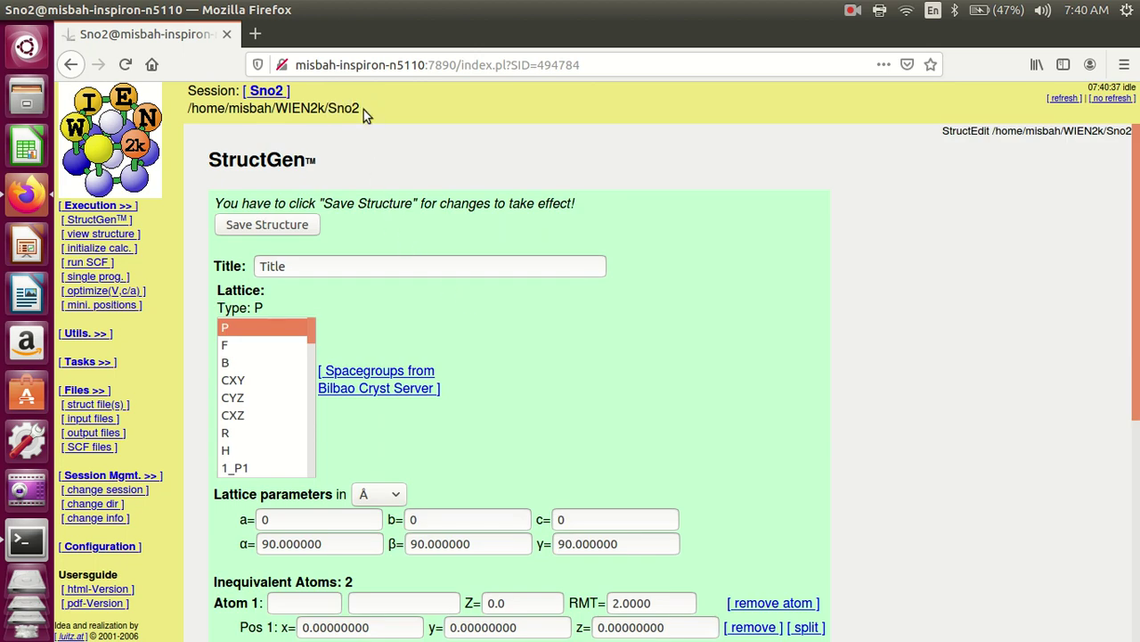
left_click_drag(362, 109, 332, 105)
right_click(332, 104)
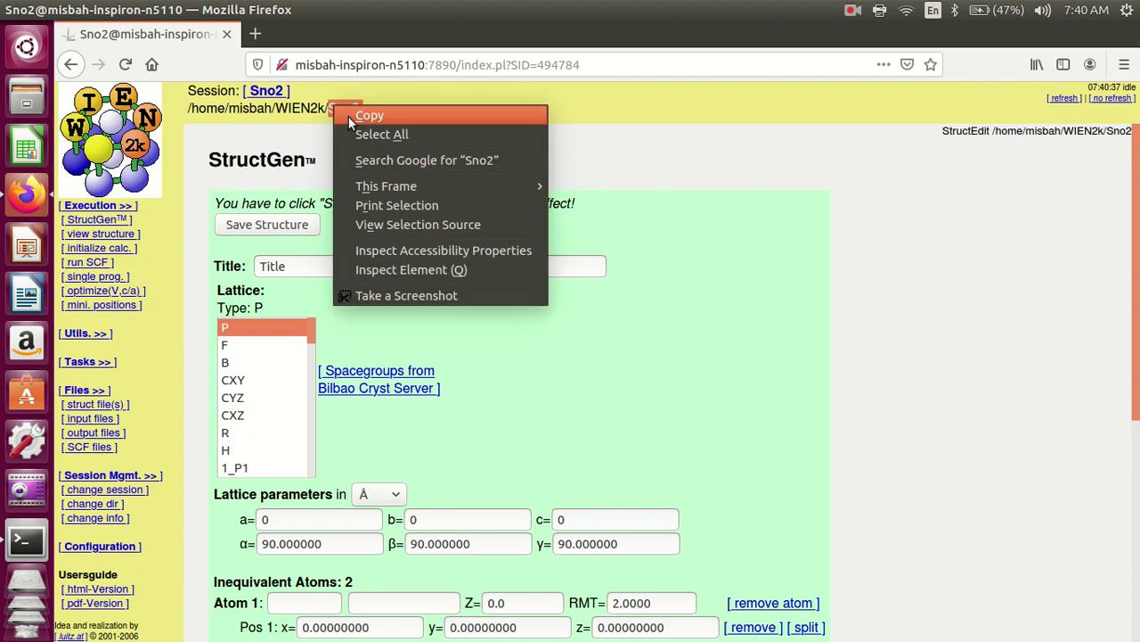
left_click(349, 115)
left_click_drag(296, 266, 248, 265)
right_click(275, 261)
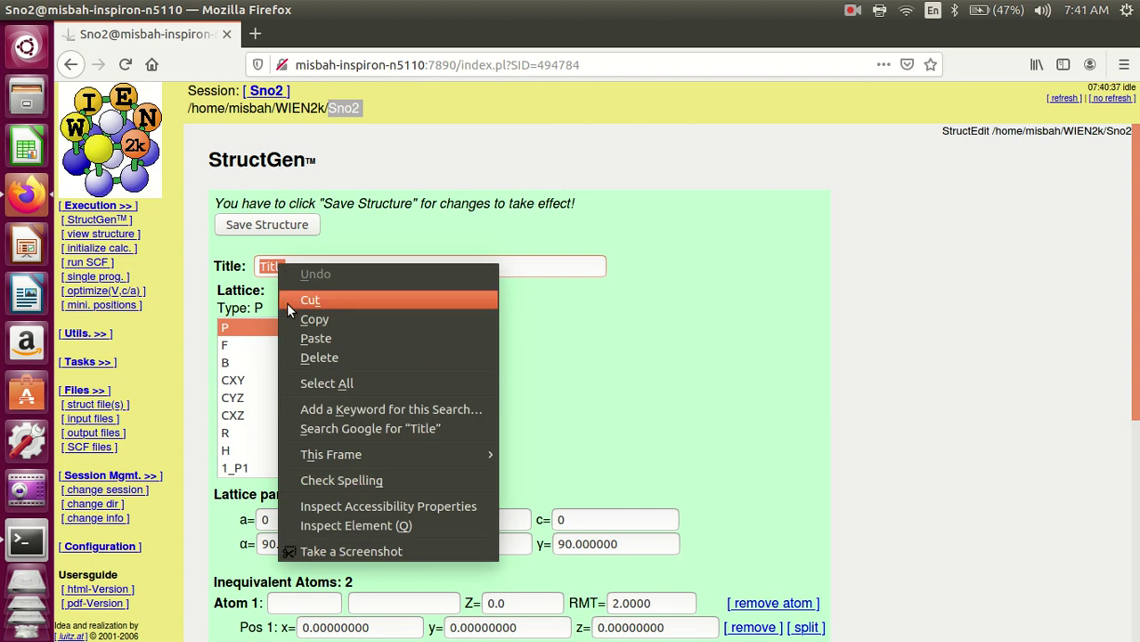
left_click(308, 338)
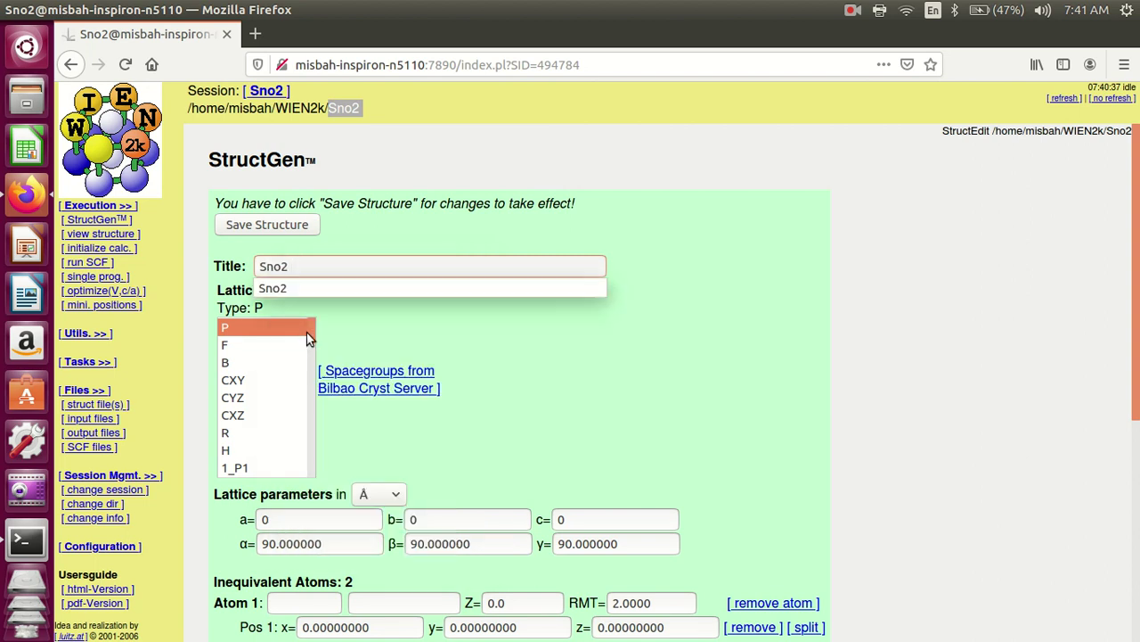
left_click_drag(314, 329, 314, 436)
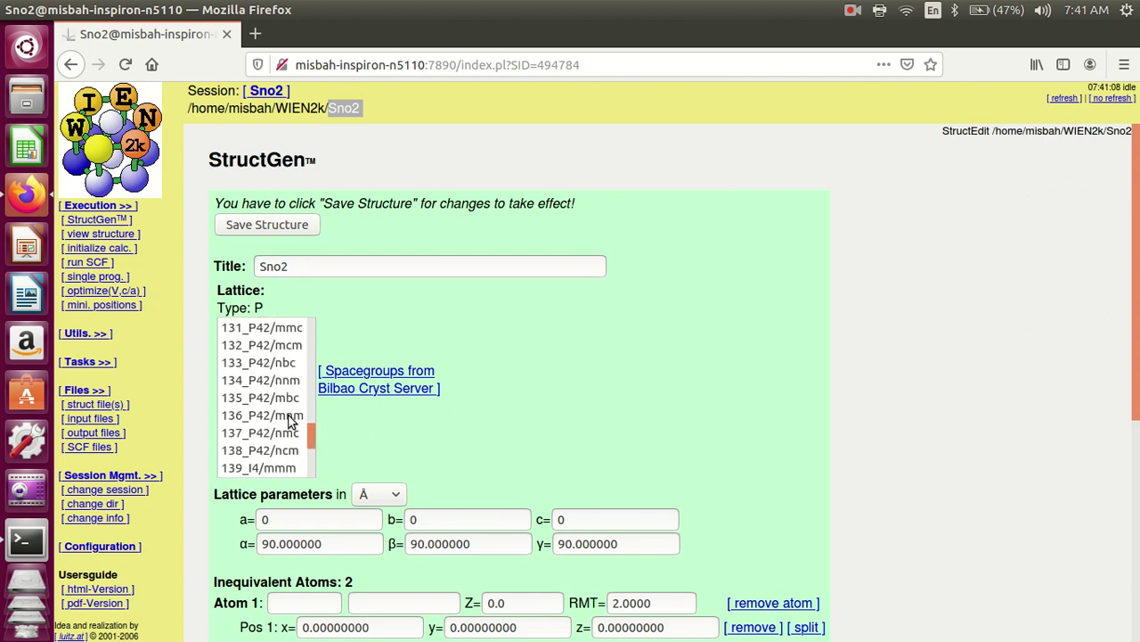
left_click(290, 417)
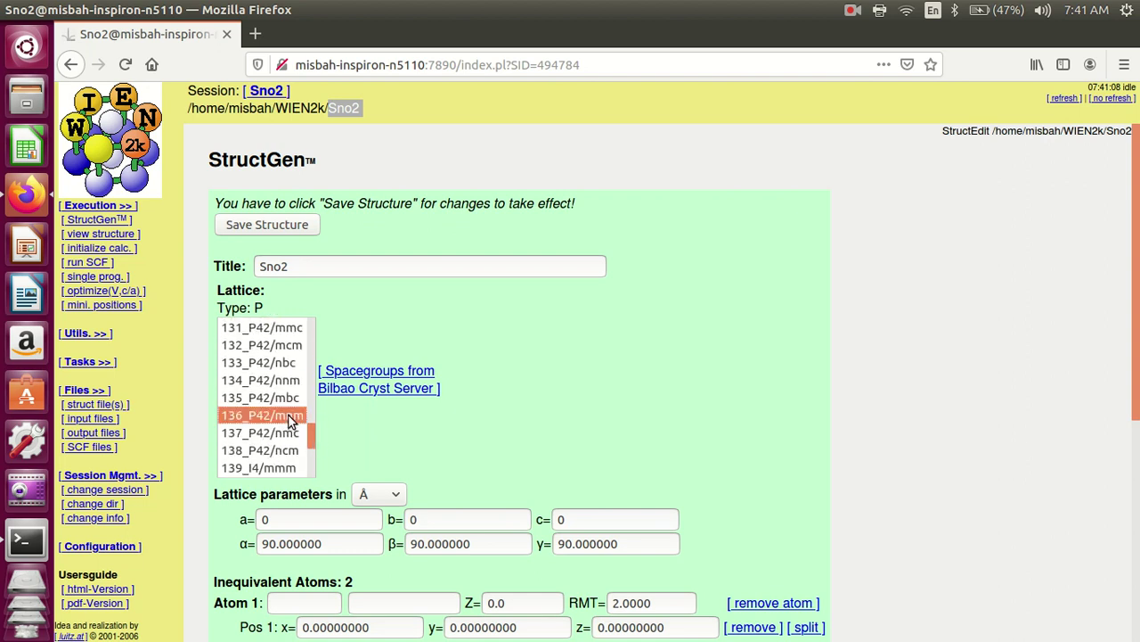
Enter lattice parameters a=4.737, b=a and c=3.185 Å.
left_click(312, 518)
key("BackSpace")
type("4.")
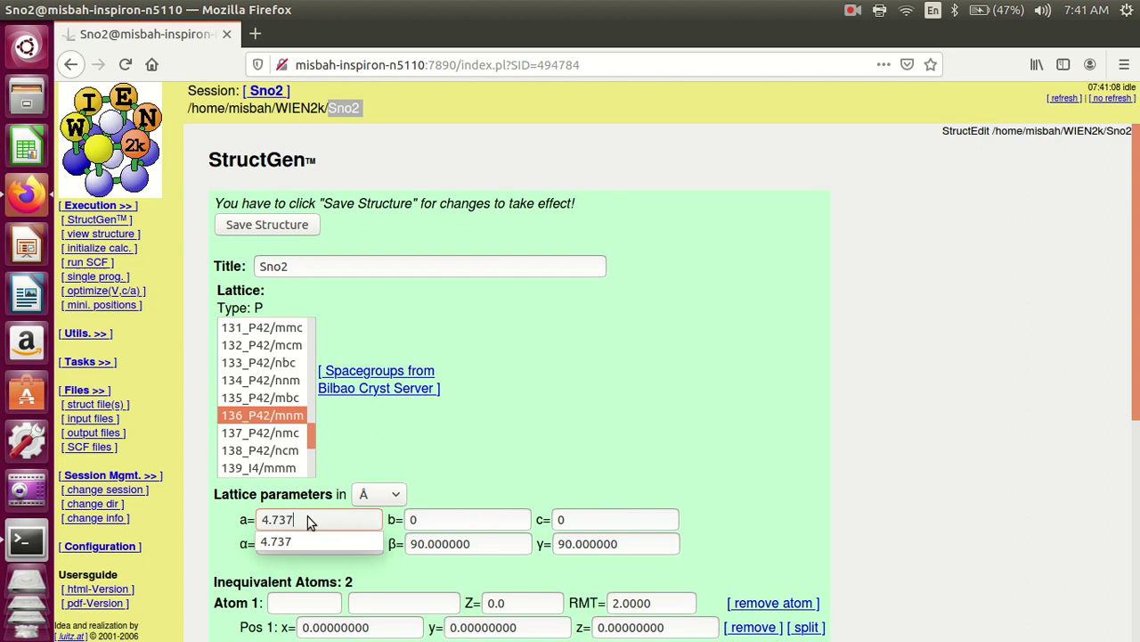
type("737")
left_click(426, 520)
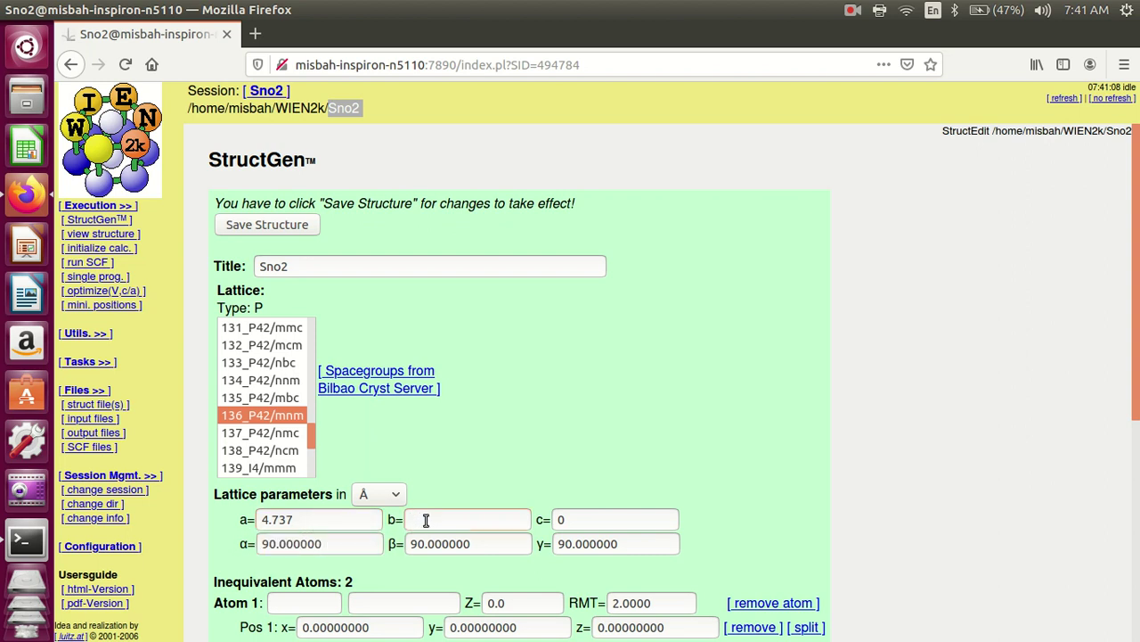
type("a")
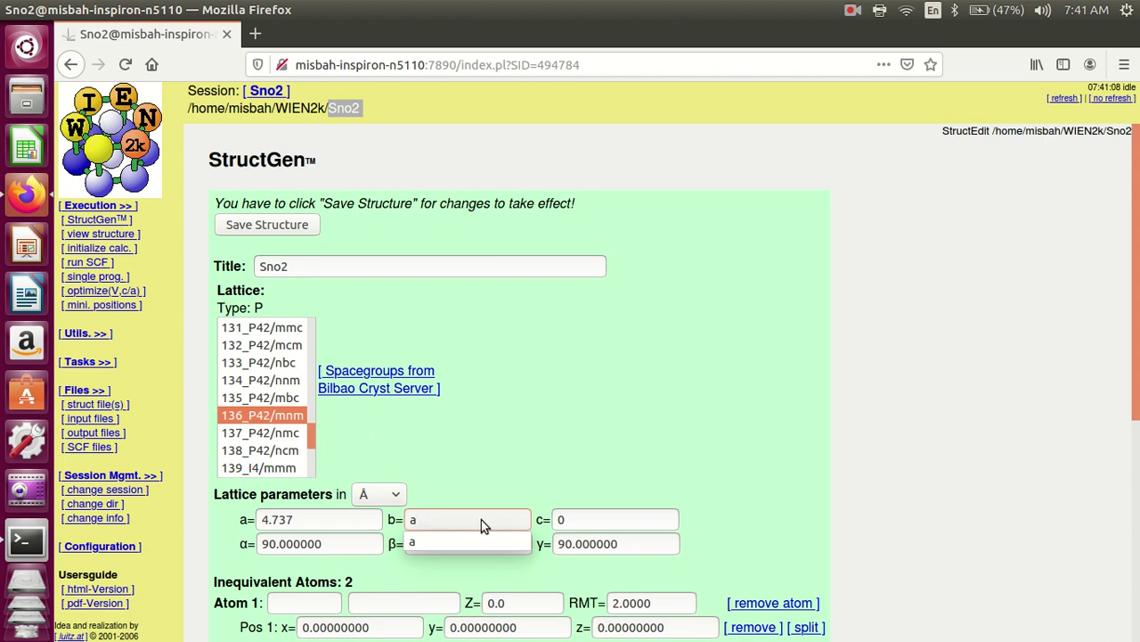
left_click(591, 523)
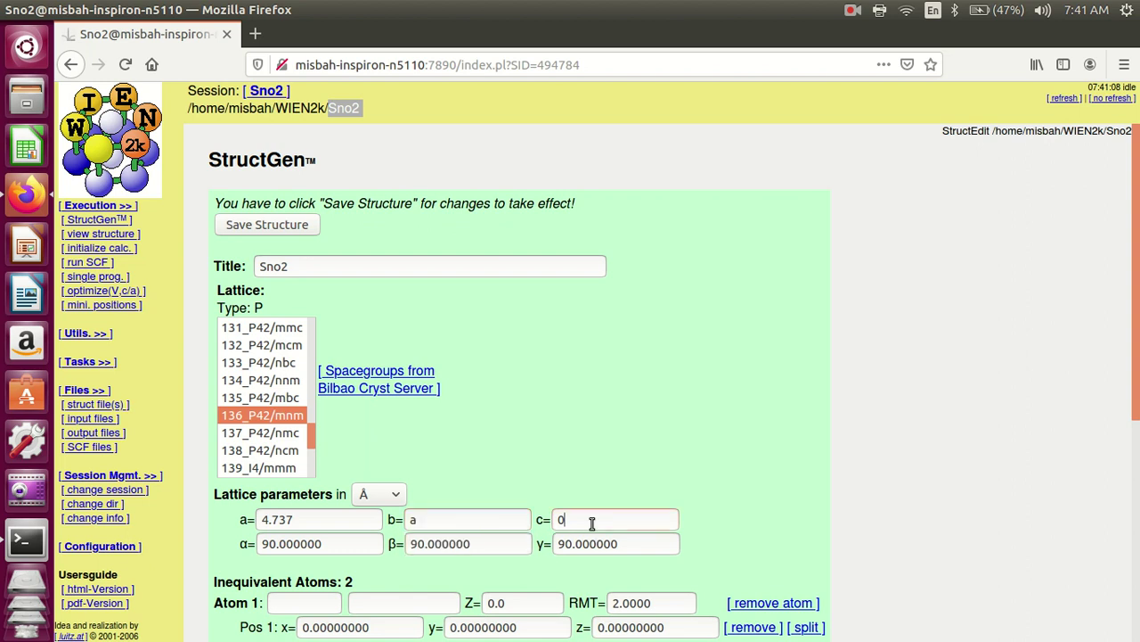
key("BackSpace")
type("3.1")
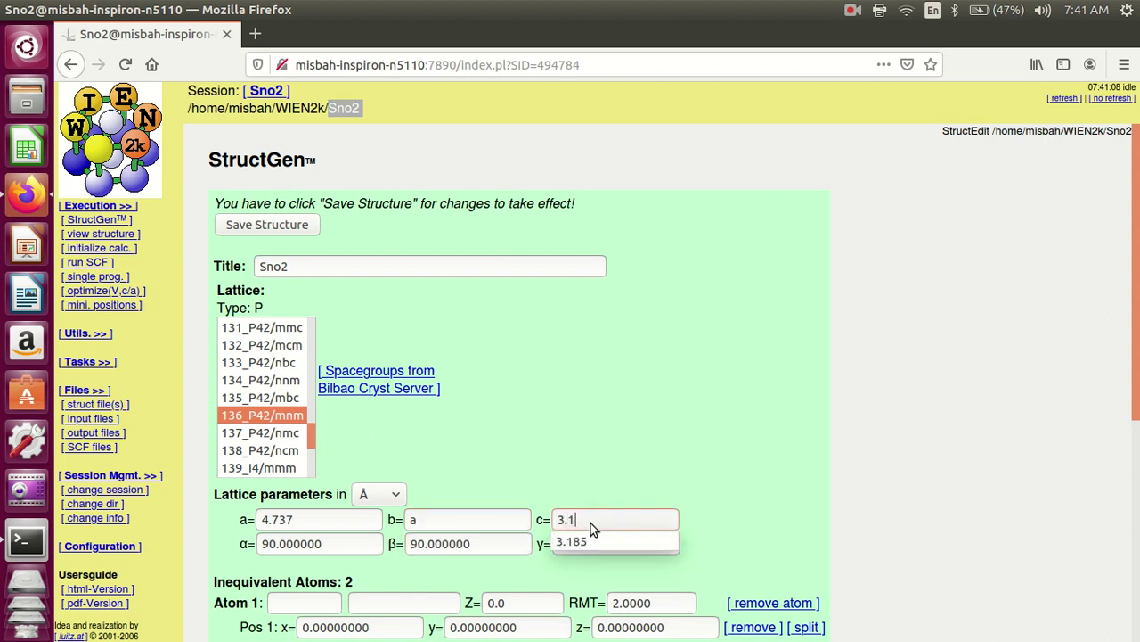
type("85")
left_click(588, 545)
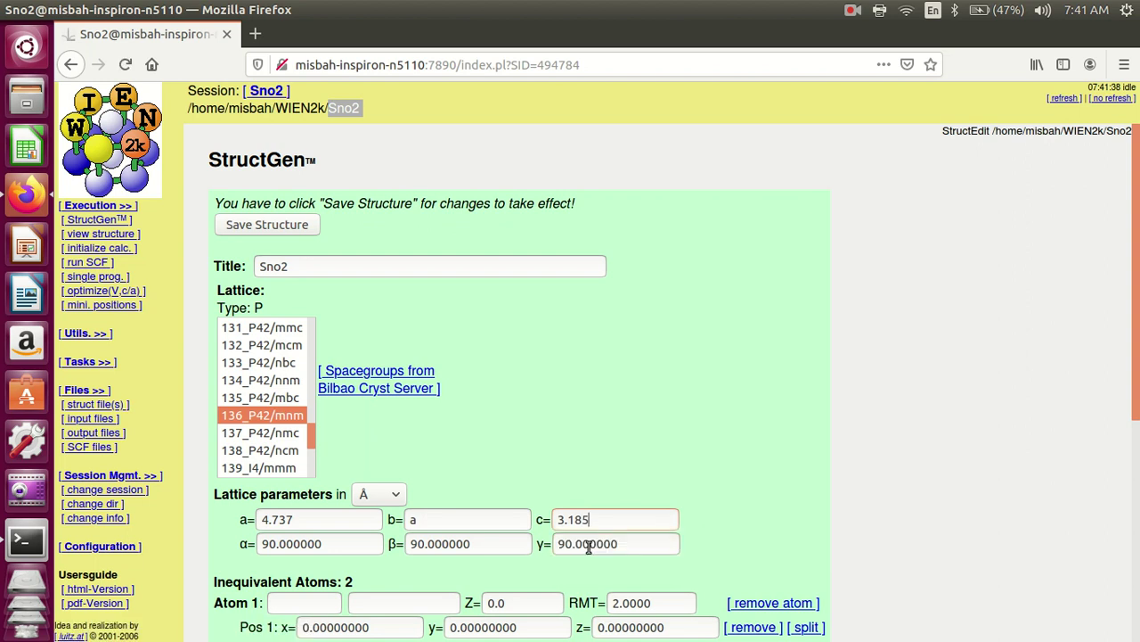
Set the first atom to Sn and the second atom to O.
scroll(882, 449, "down", 2)
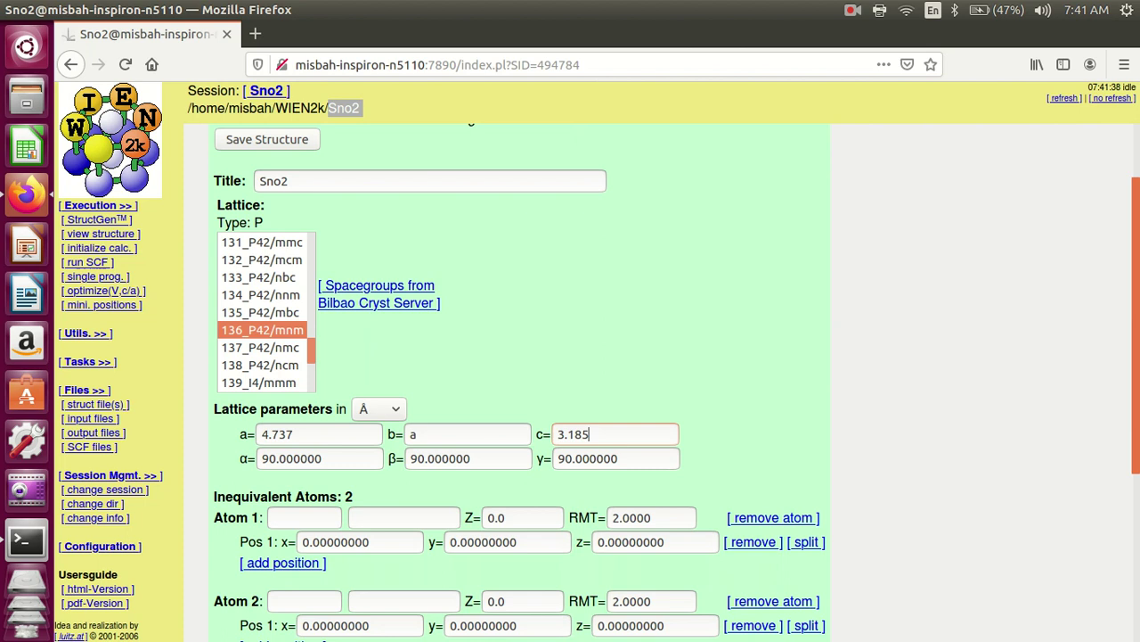
scroll(820, 460, "down", 1)
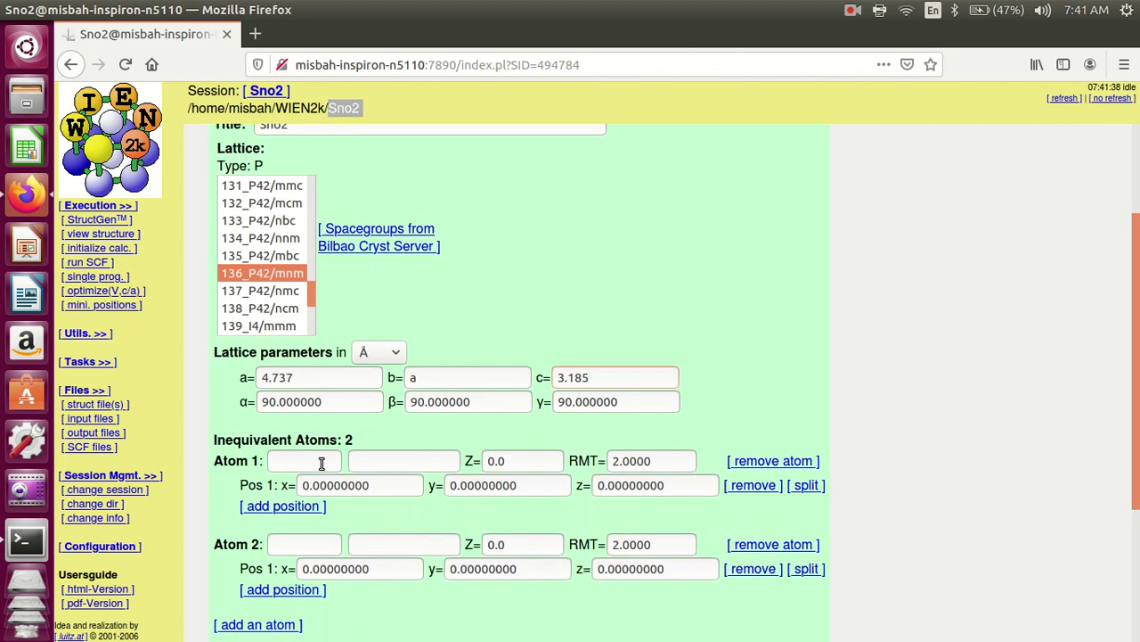
type("S")
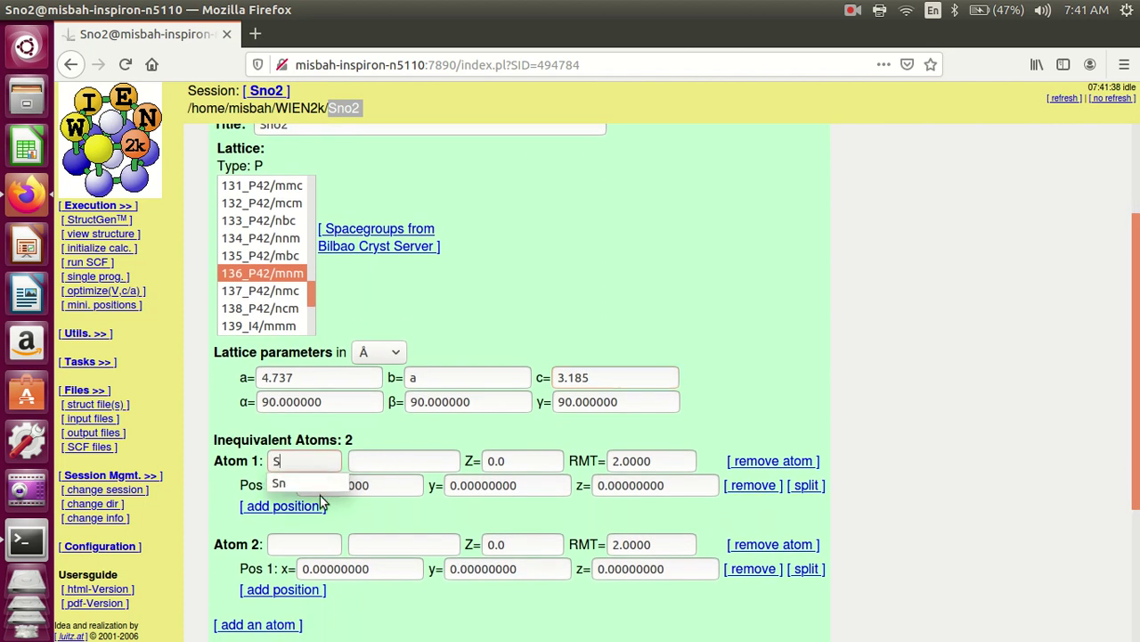
left_click(322, 482)
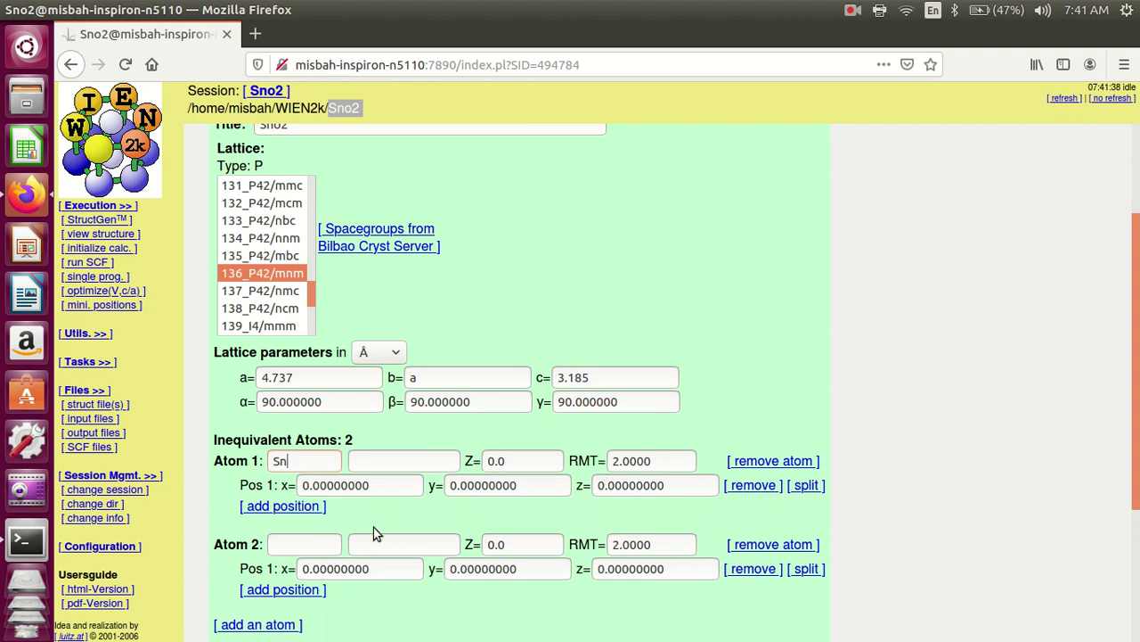
left_click(317, 544)
type("O")
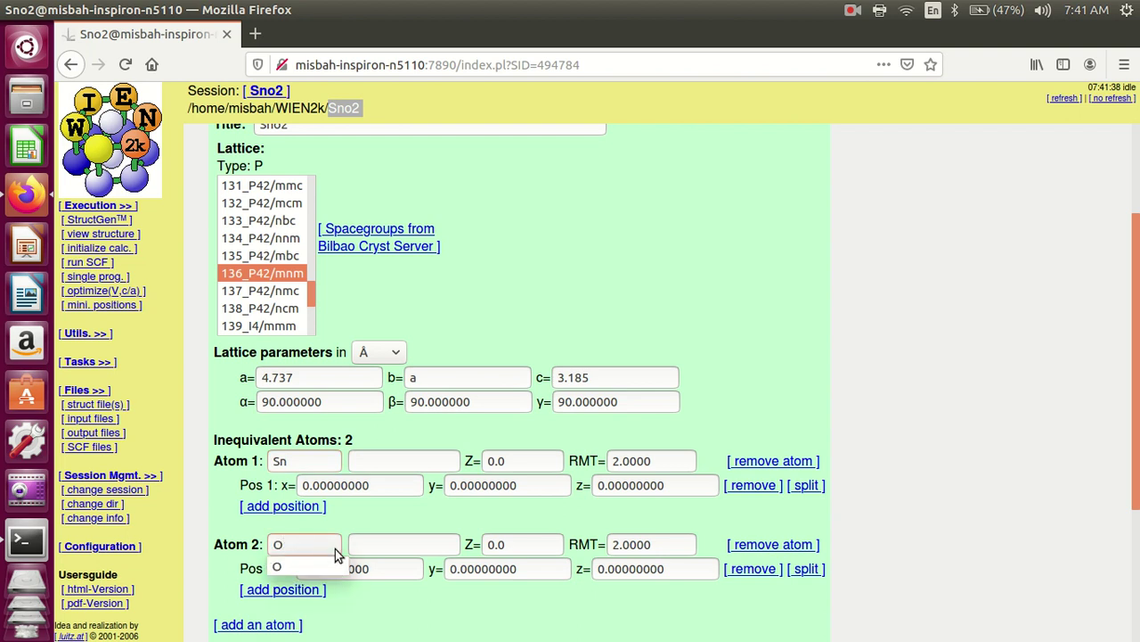
Place the O atom at x=0.307, y=0.307 and save the structure.
left_click_drag(387, 568, 305, 573)
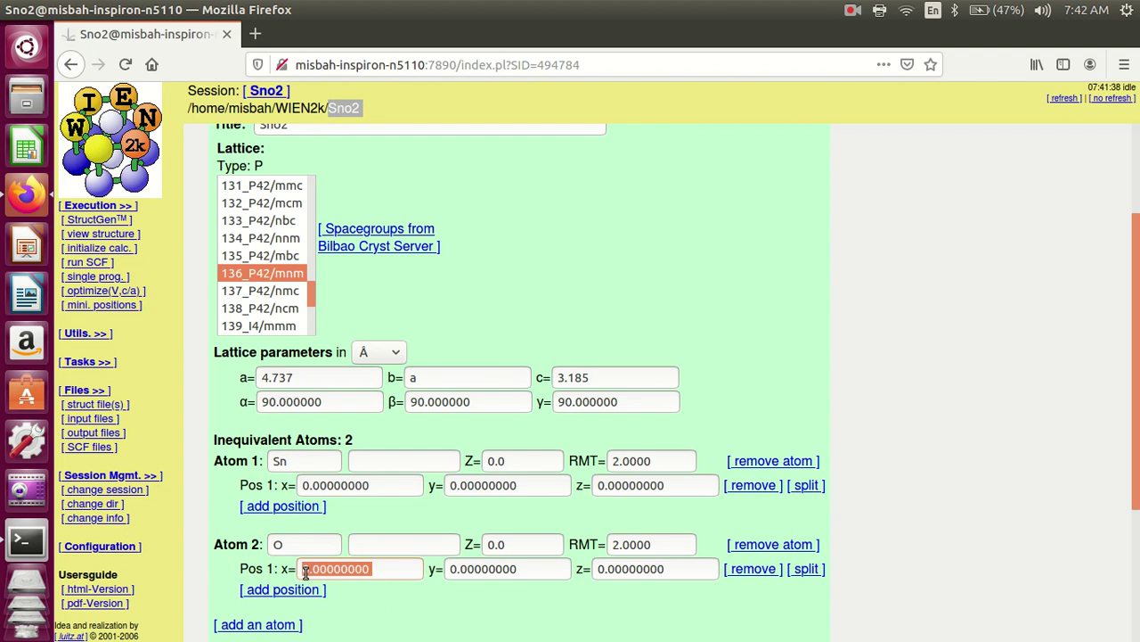
key("BackSpace")
type("0.")
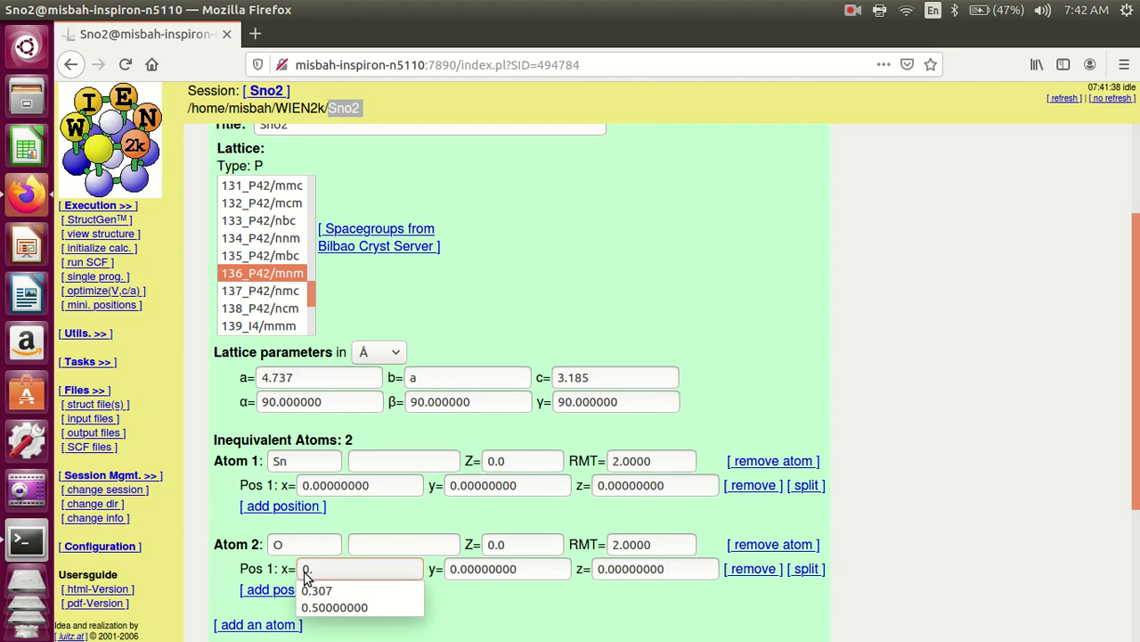
left_click(318, 592)
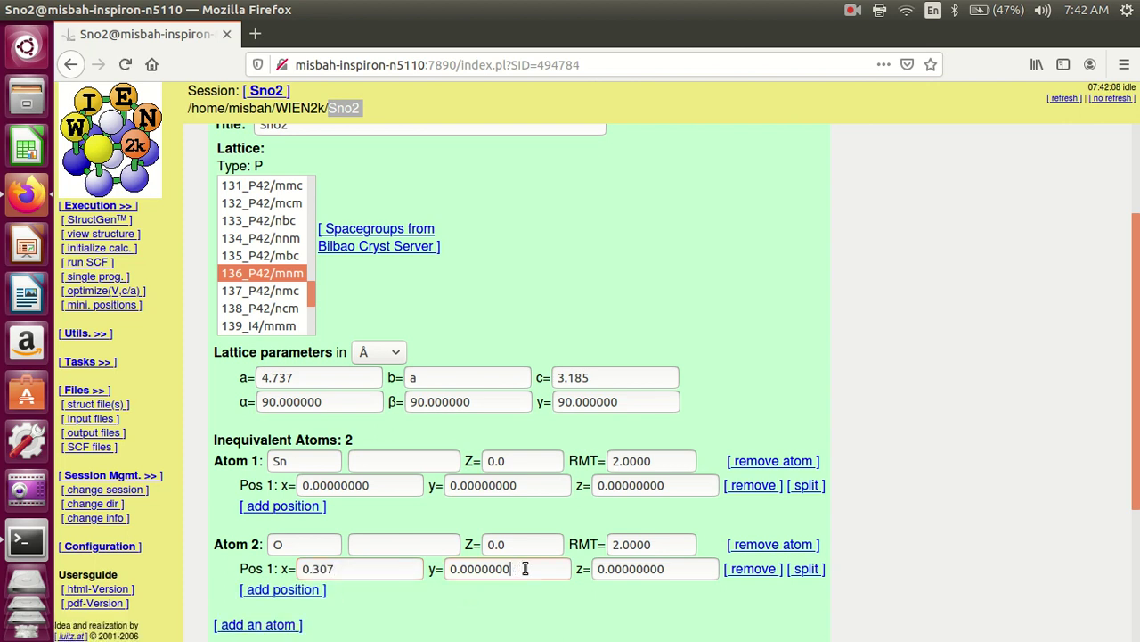
key("BackSpace")
key("BackSpace")
key("BackSpace")
key("BackSpace")
key("BackSpace")
key("BackSpace")
key("BackSpace")
key("BackSpace")
key("BackSpace")
type("0.")
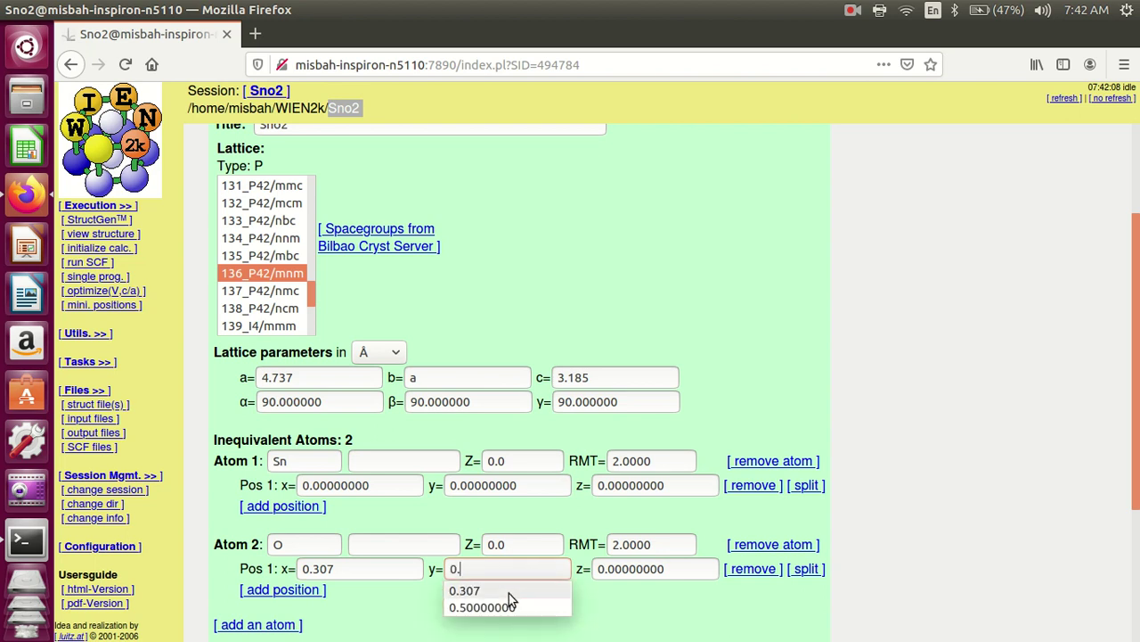
left_click(509, 594)
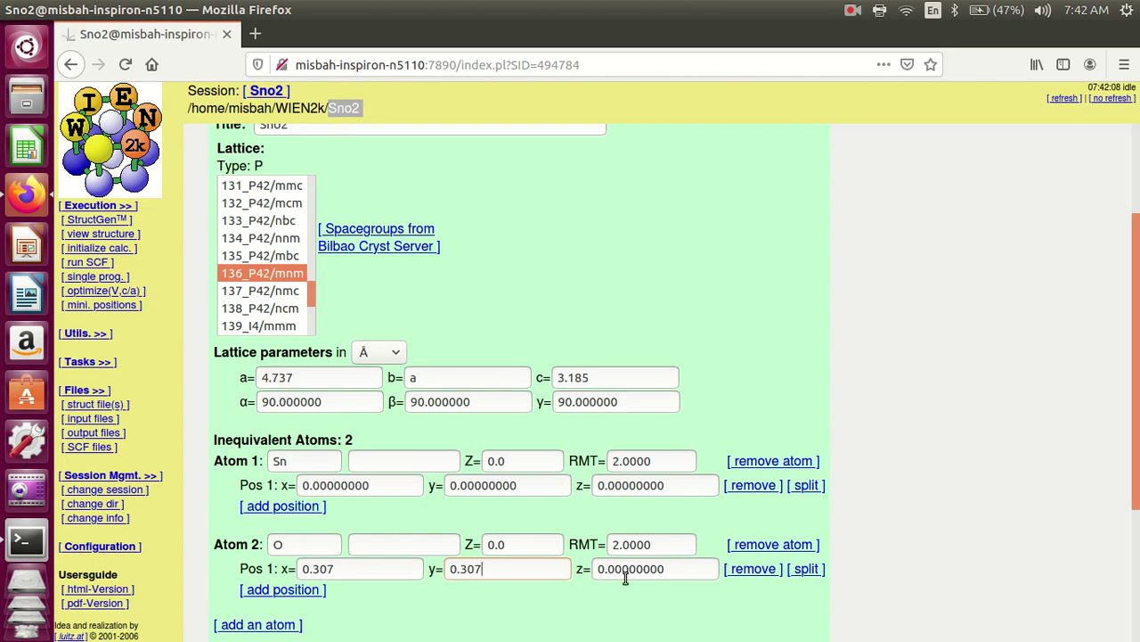
scroll(519, 514, "down", 2)
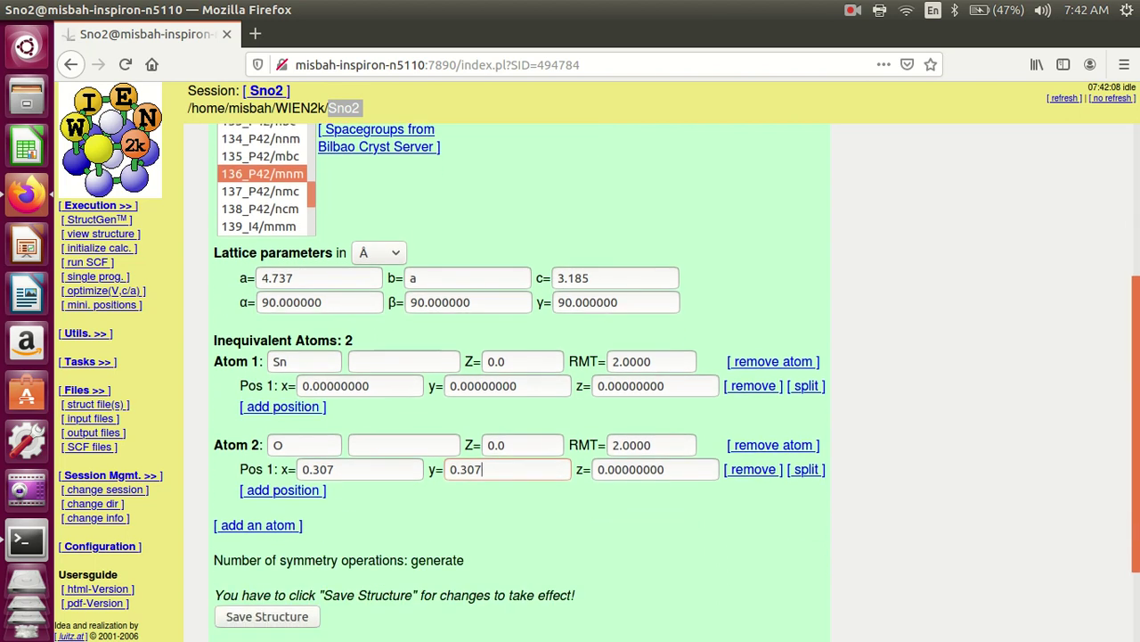
left_click(296, 624)
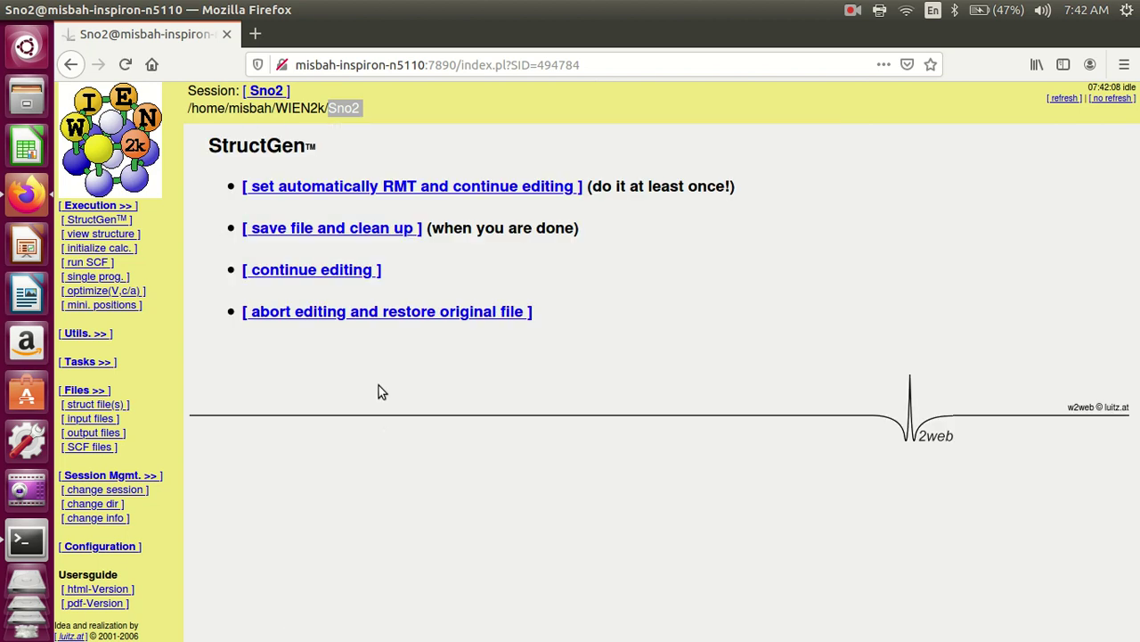
Set RMTs automatically with 0% reduction and save the Sno2.struct file.
left_click(369, 186)
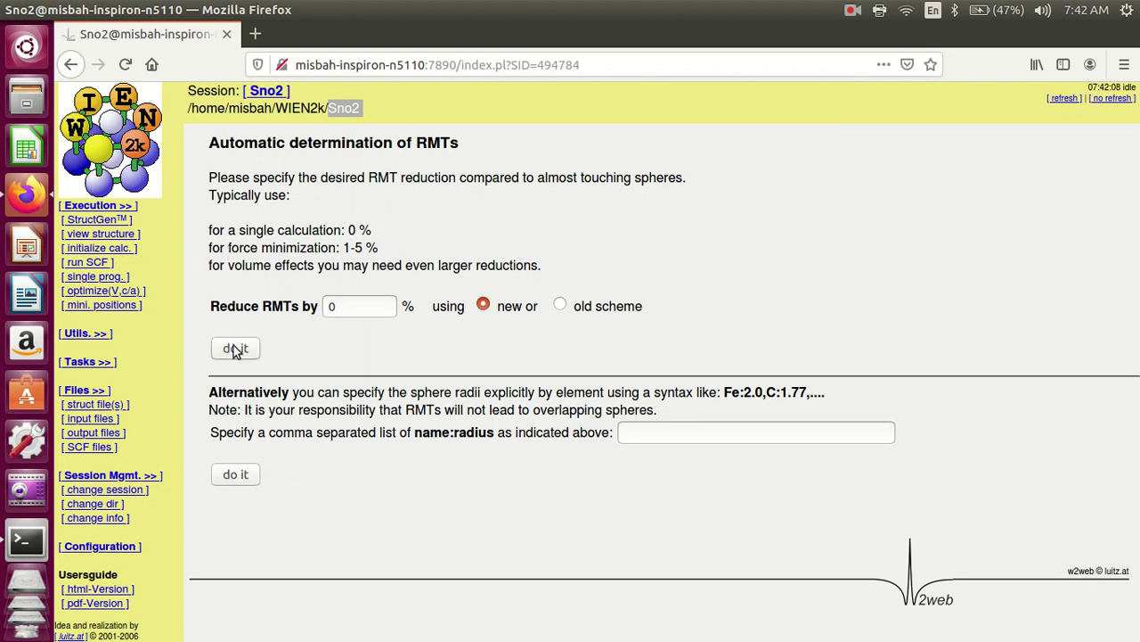
left_click_drag(357, 306, 314, 306)
left_click(236, 353)
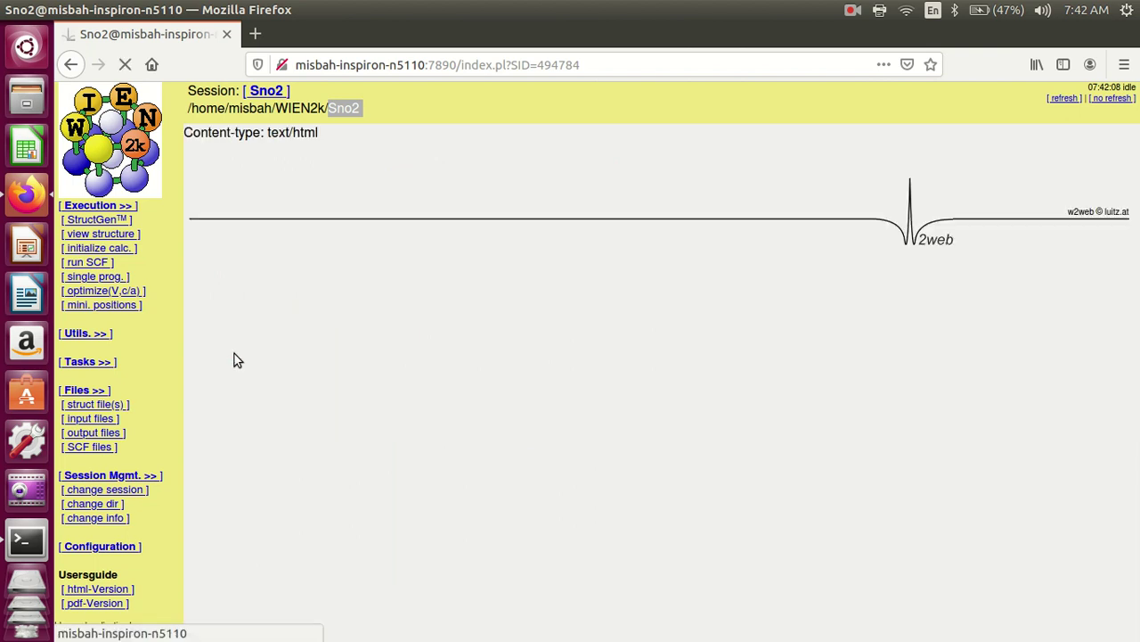
left_click(287, 227)
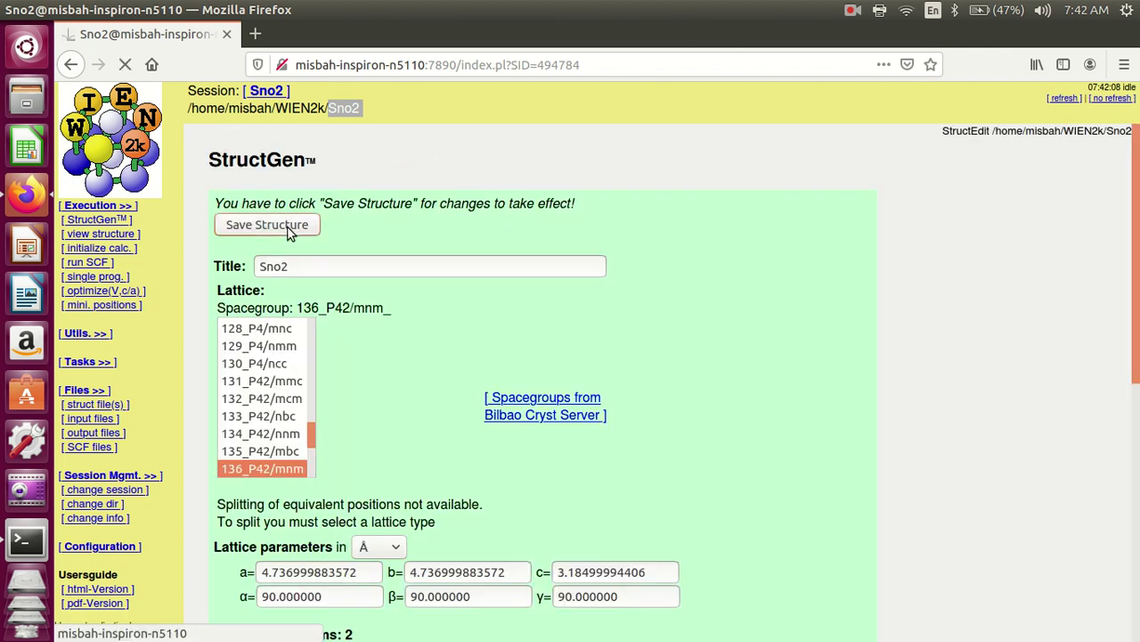
left_click(282, 230)
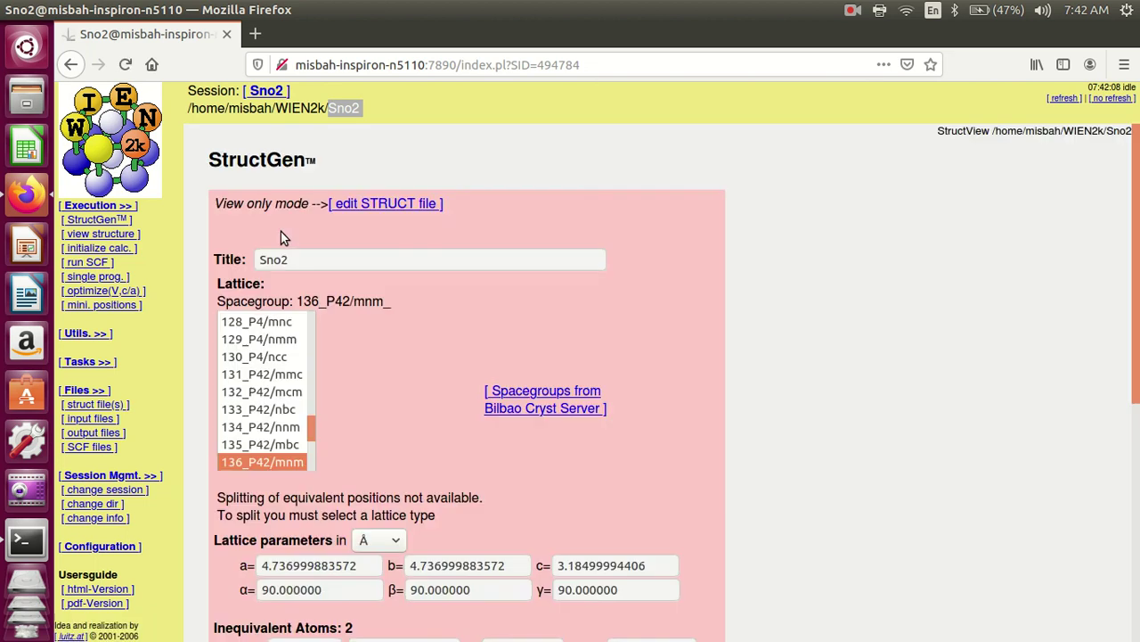
left_click(115, 235)
View the SnO2 cell in XCrySDen, tilted, with Sn and O atomic symbols shown.
left_click(116, 233)
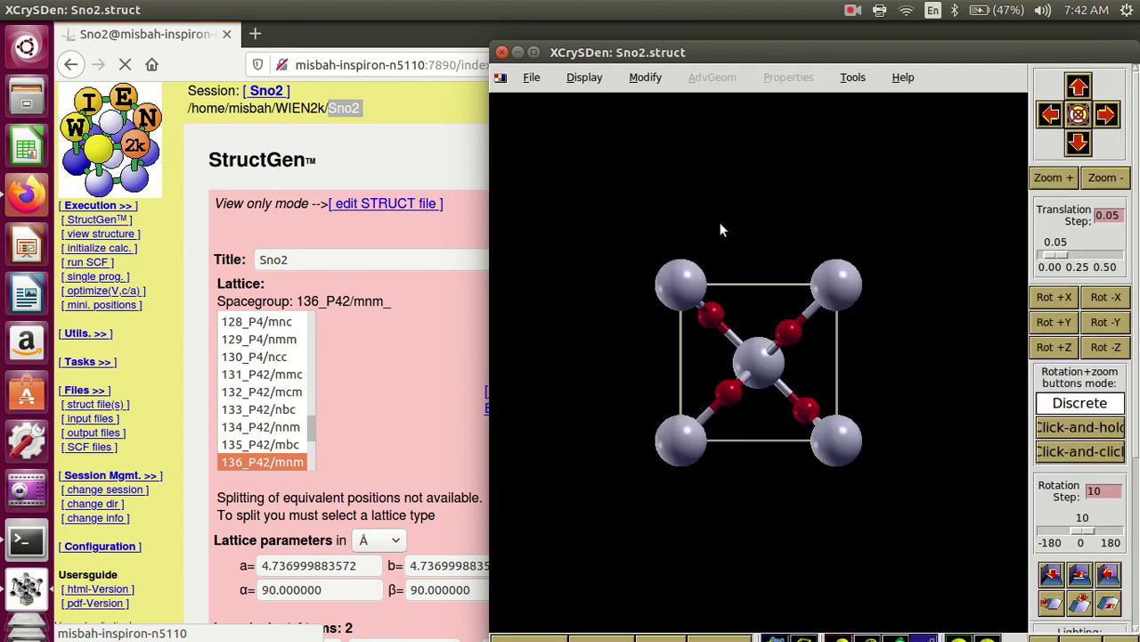
mouse_move(749, 260)
left_mouse_down()
mouse_move(758, 302)
mouse_move(683, 282)
mouse_move(774, 290)
mouse_move(760, 278)
left_mouse_up()
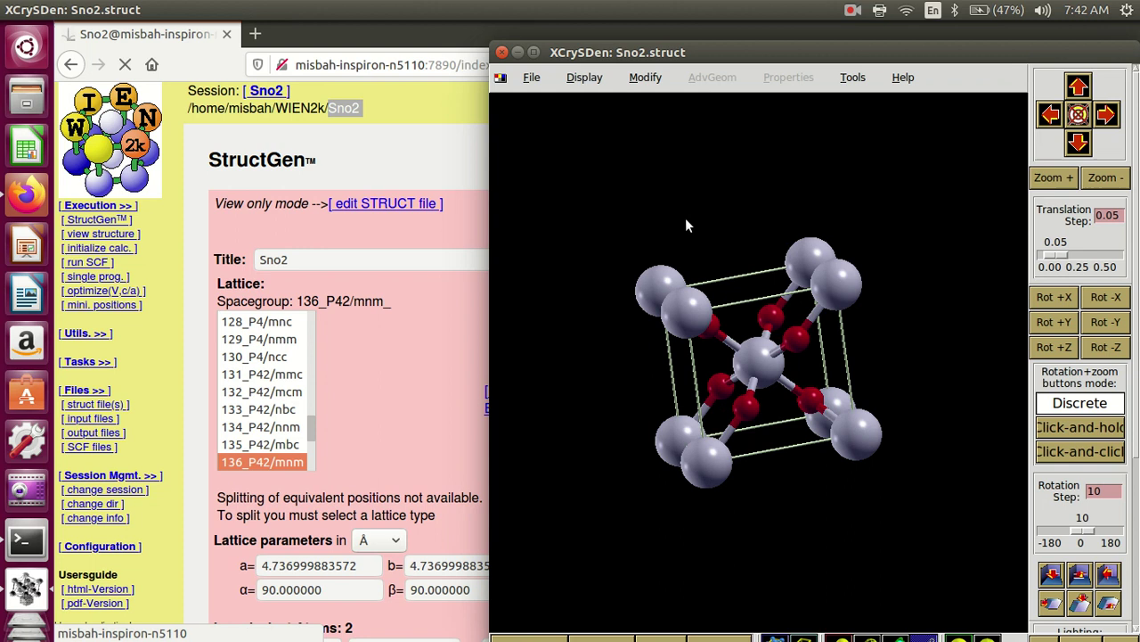
left_click(583, 79)
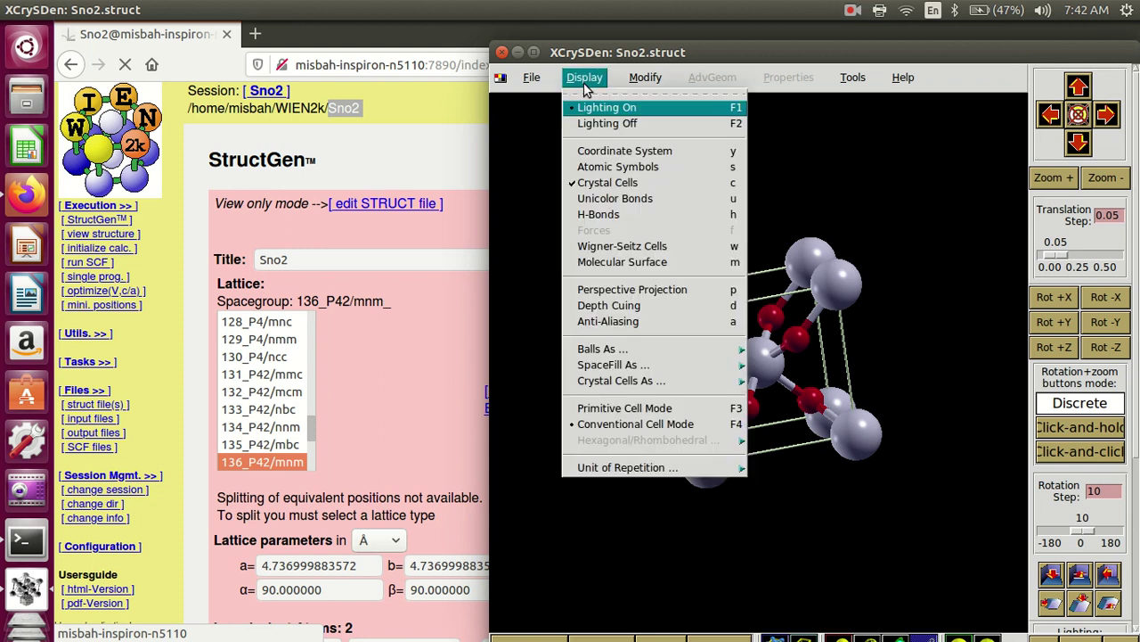
left_click(596, 169)
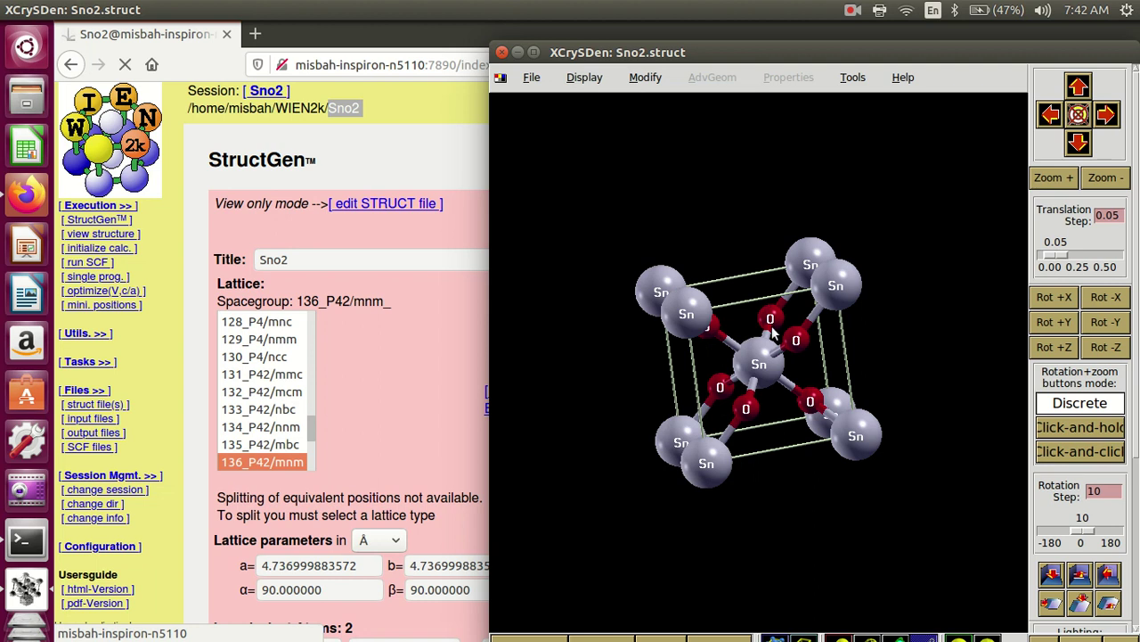
mouse_move(772, 319)
left_mouse_down()
mouse_move(762, 331)
mouse_move(770, 298)
left_mouse_up()
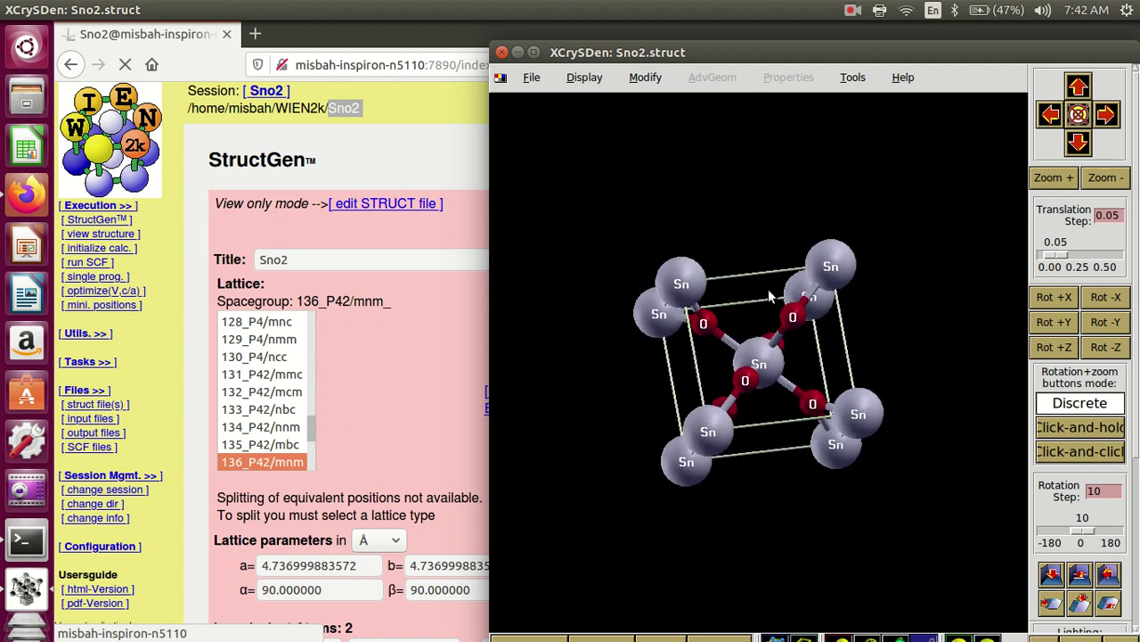
Close XCrySDen and run the supercell single program on Sno2.struct.
left_click(502, 54)
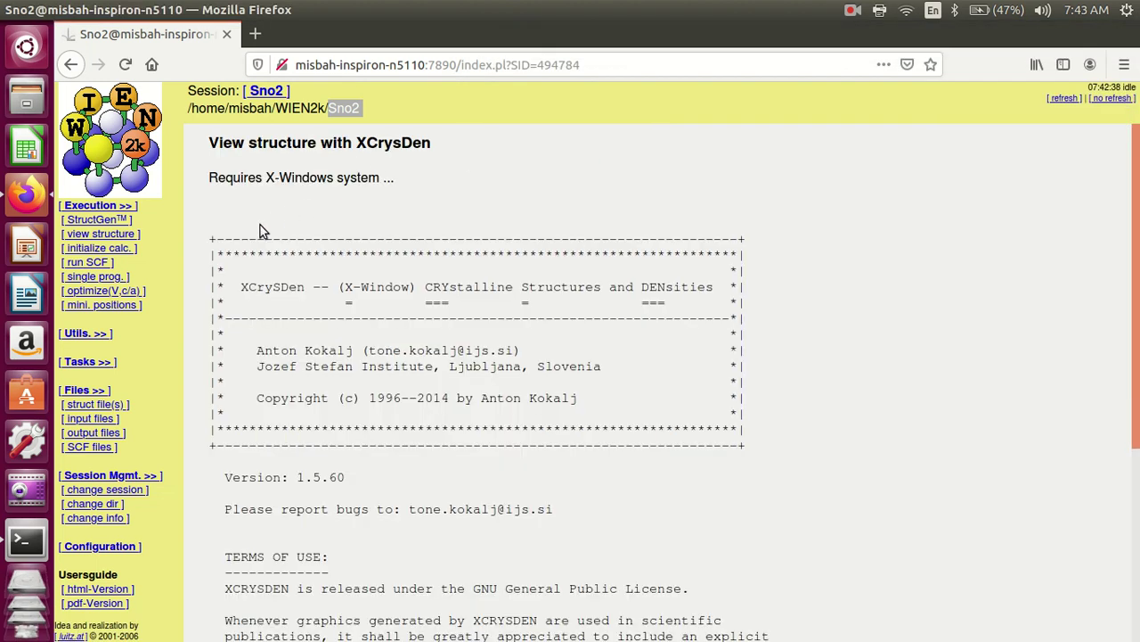
left_click(113, 280)
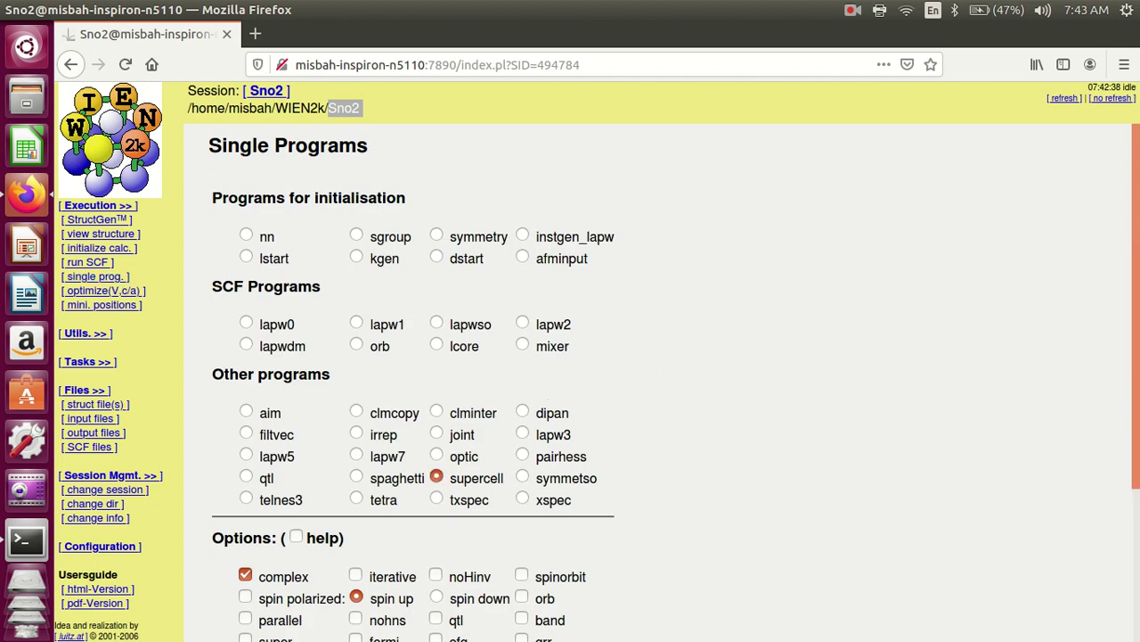
scroll(1124, 387, "down", 3)
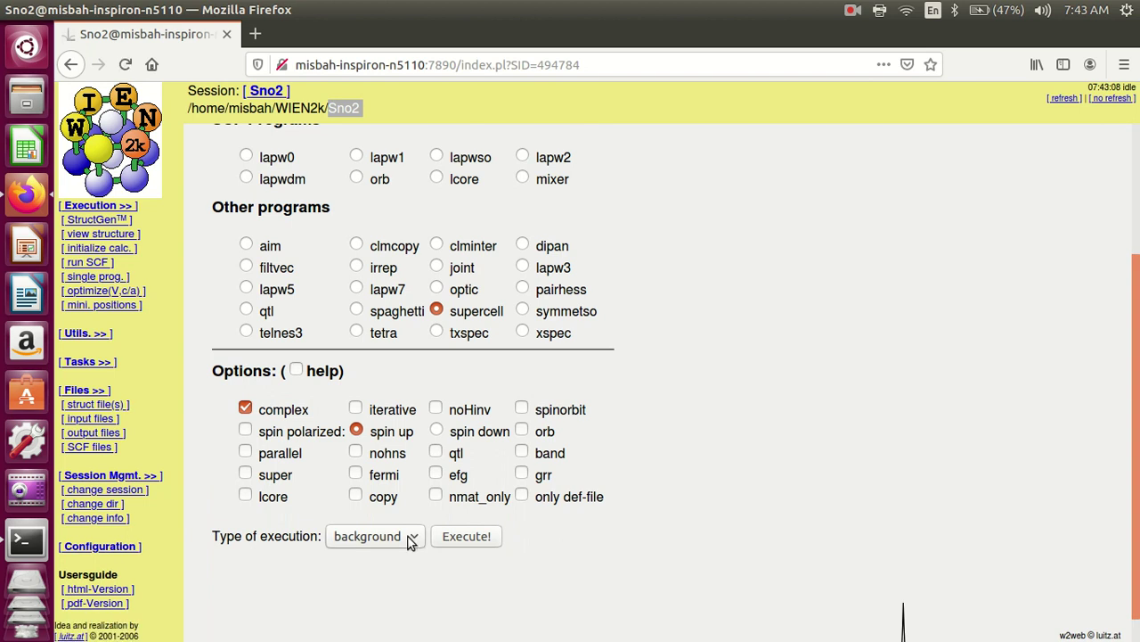
left_click(453, 539)
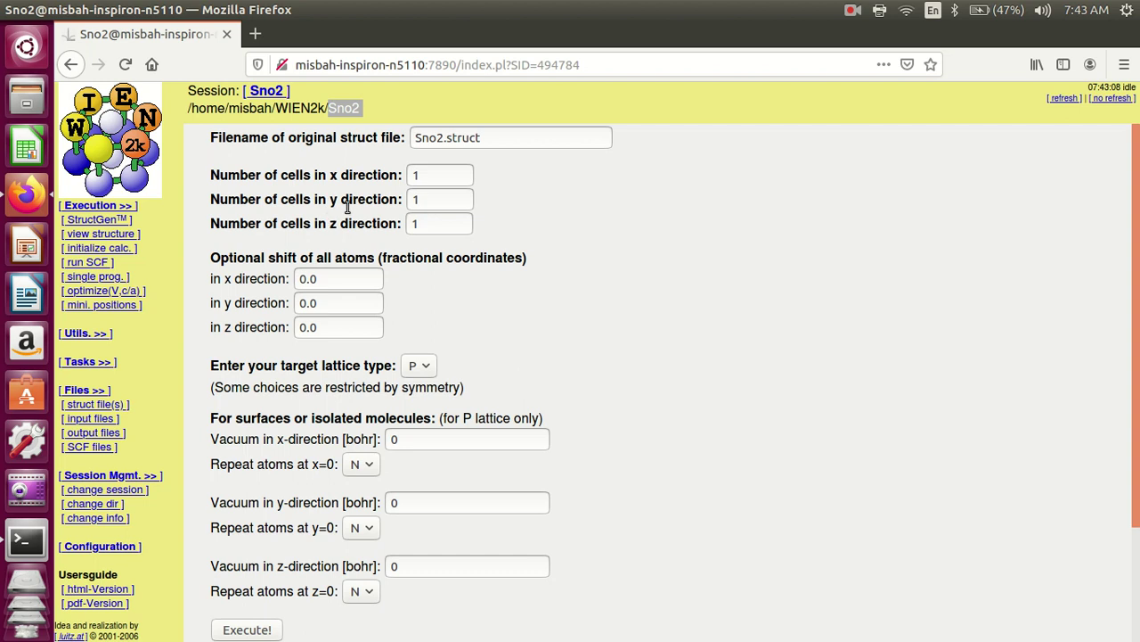
Set 2 cells each in x, y and z and generate Sno2_super.struct.
left_click(418, 174)
key("BackSpace")
type("2")
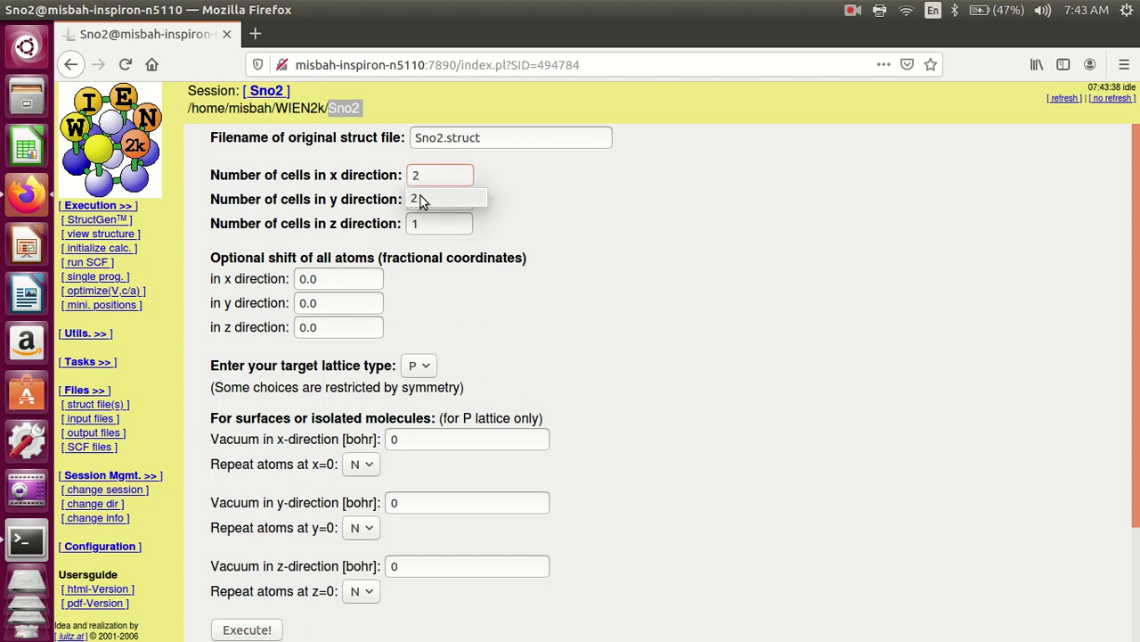
left_click(421, 199)
key("BackSpace")
type("2")
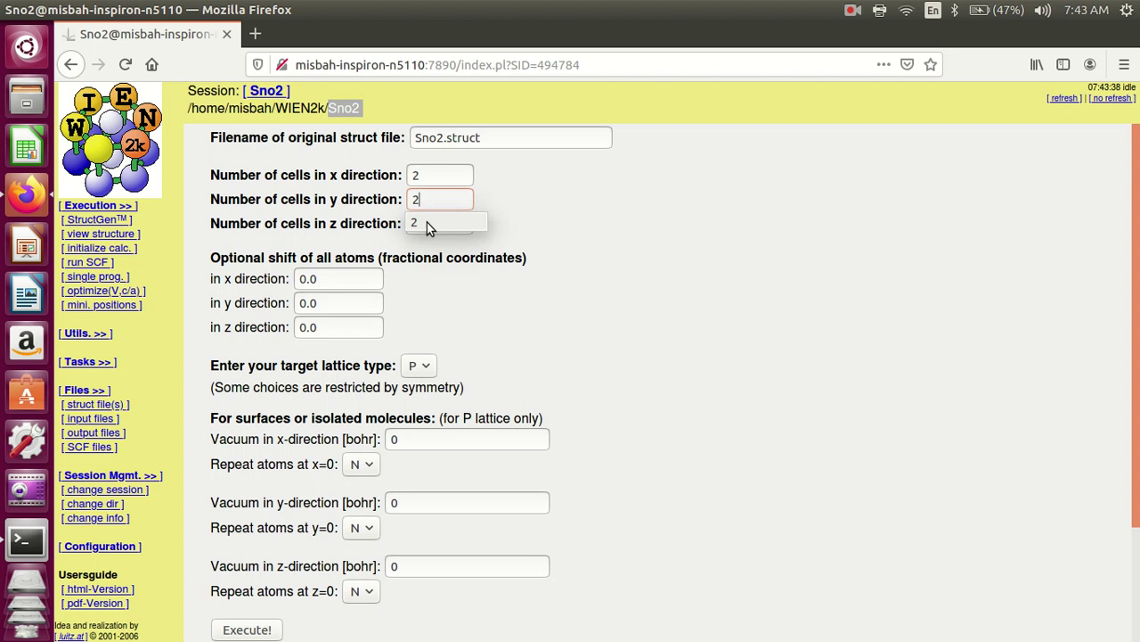
left_click(427, 223)
key("BackSpace")
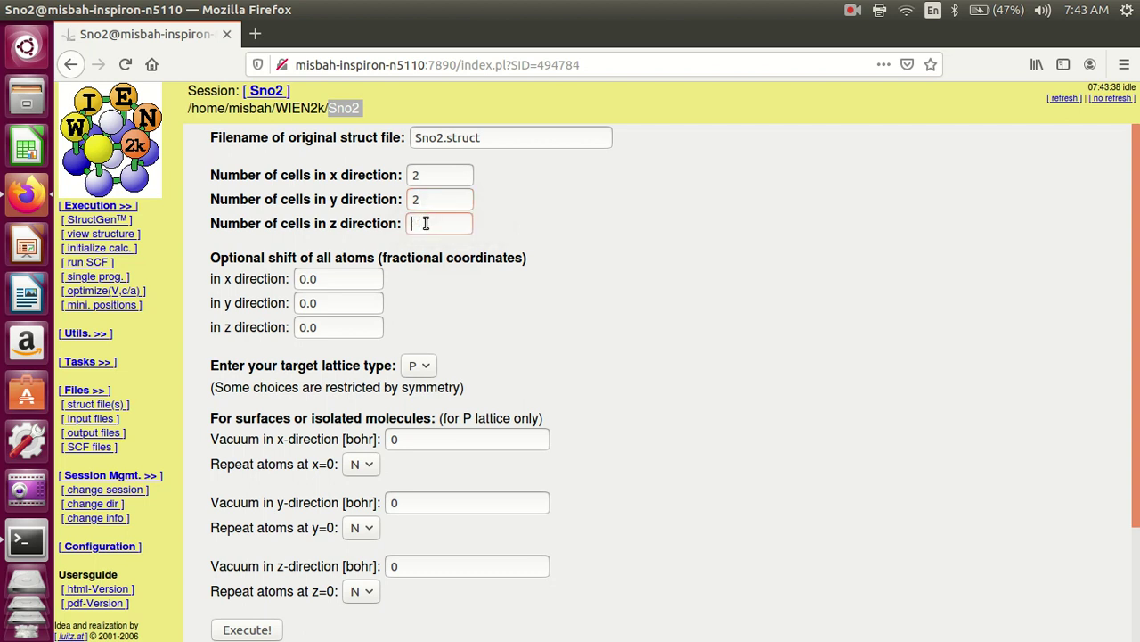
type("2")
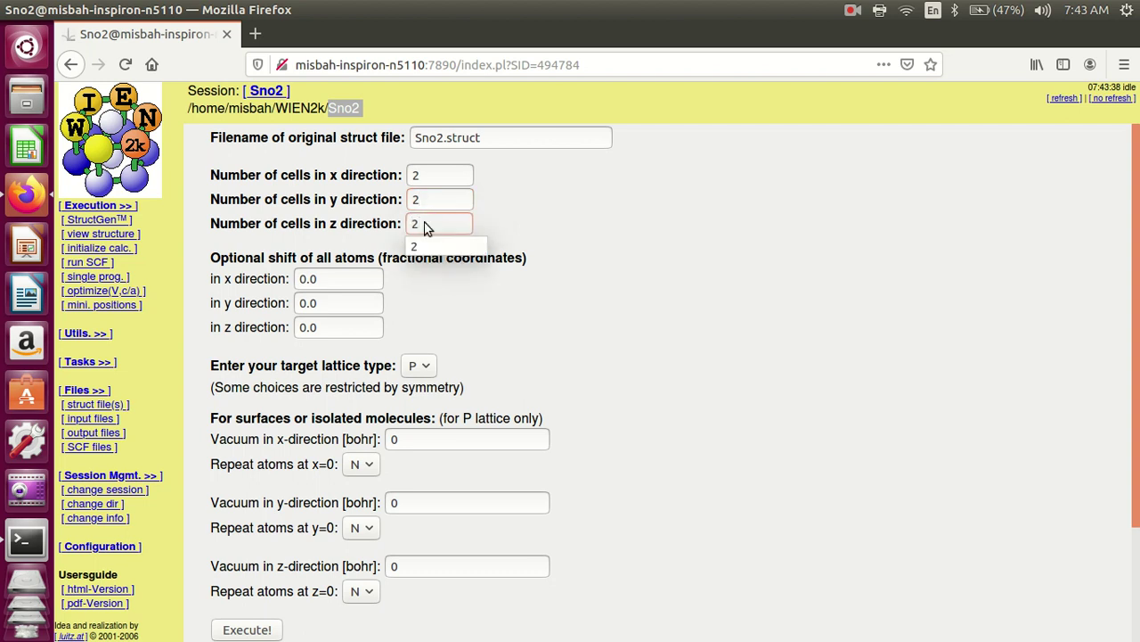
left_click(668, 255)
scroll(602, 412, "down", 3)
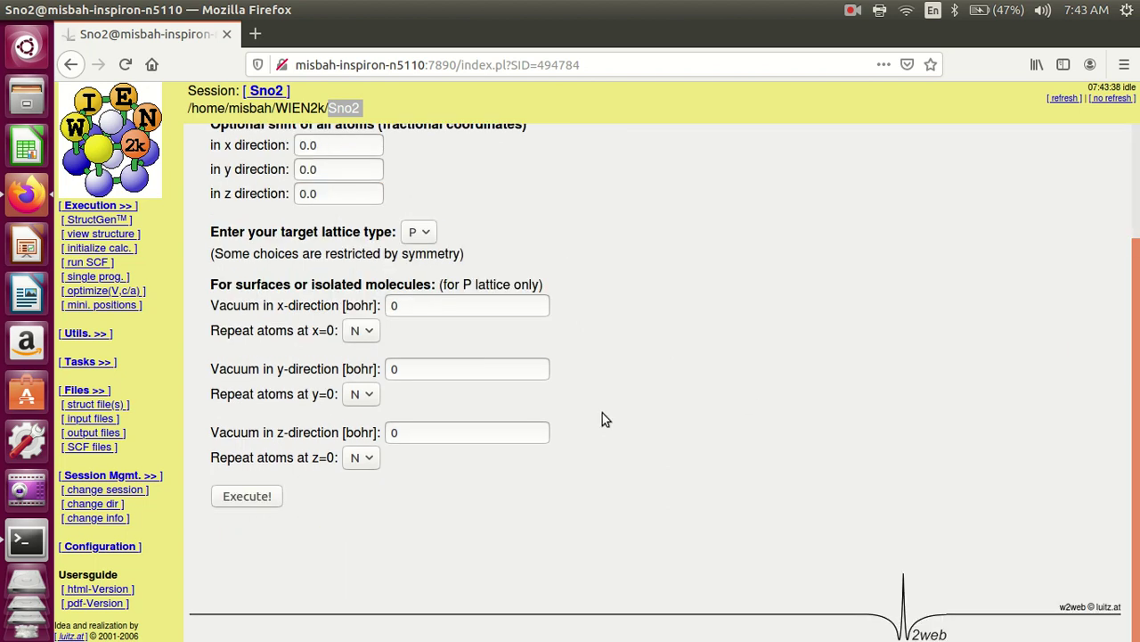
left_click(247, 496)
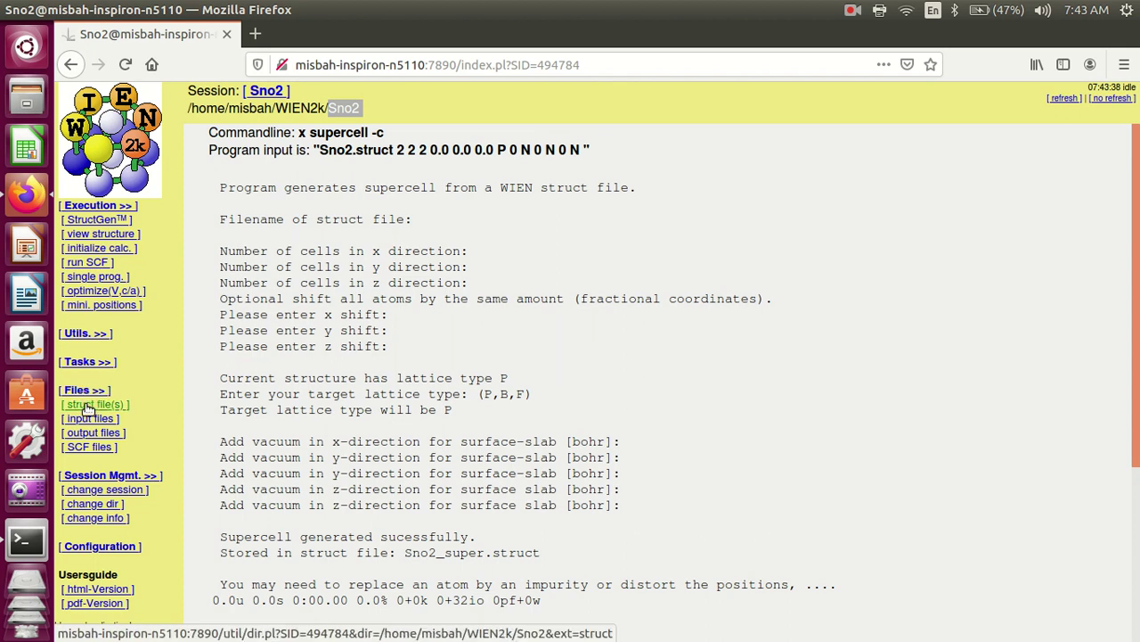
Open Sno2_super.struct and copy its entire 16-atom text.
left_click(87, 405)
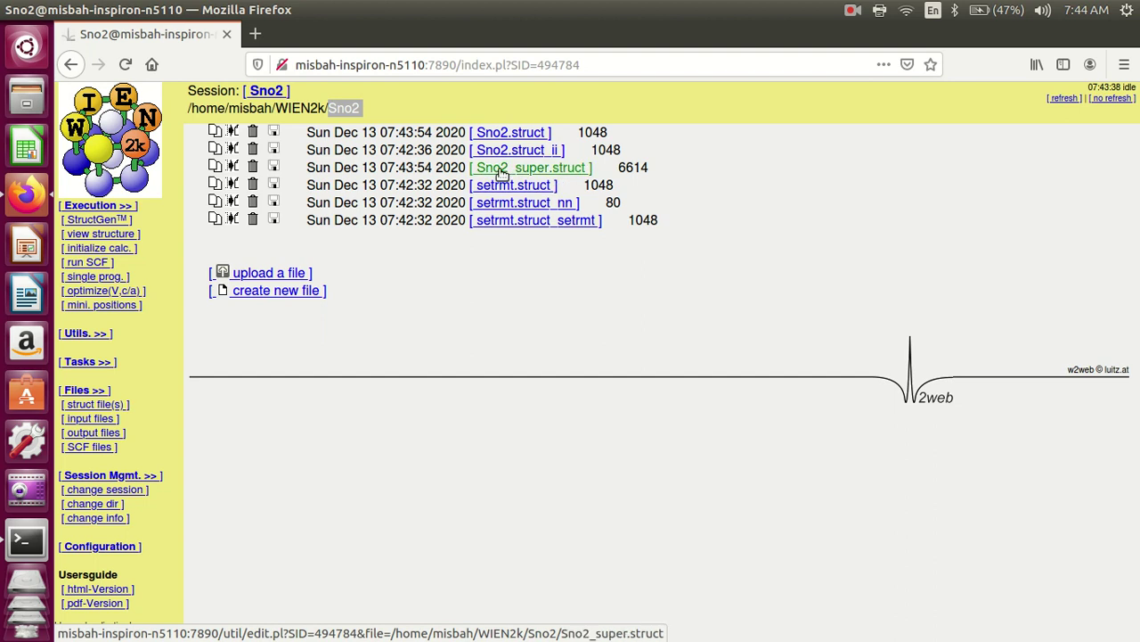
left_click(502, 171)
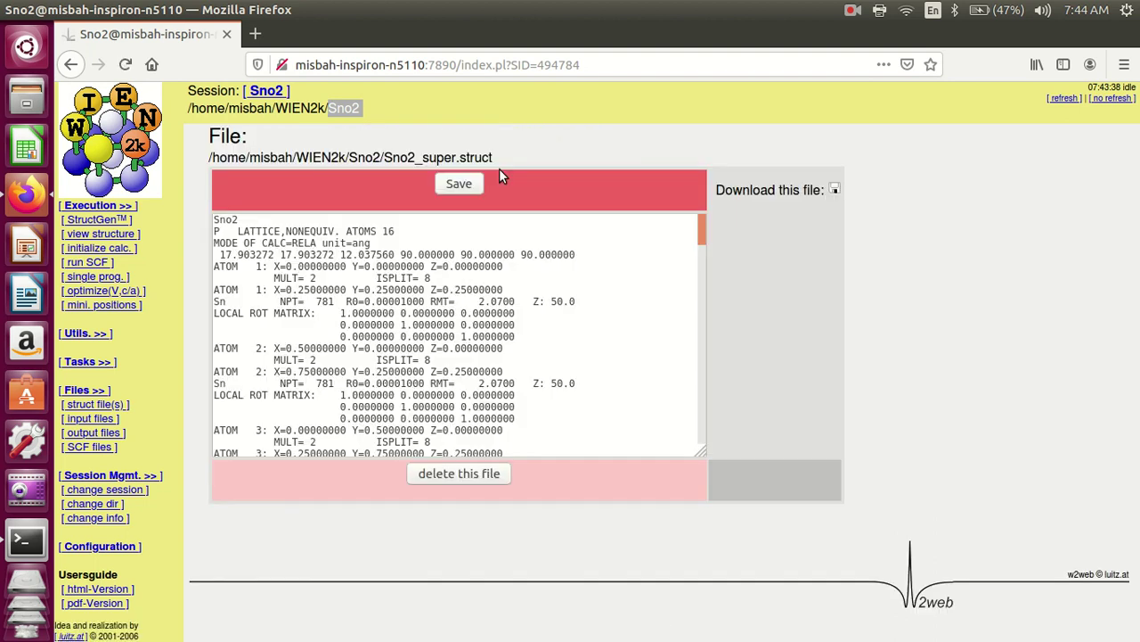
triple_click(382, 226)
left_click(407, 247)
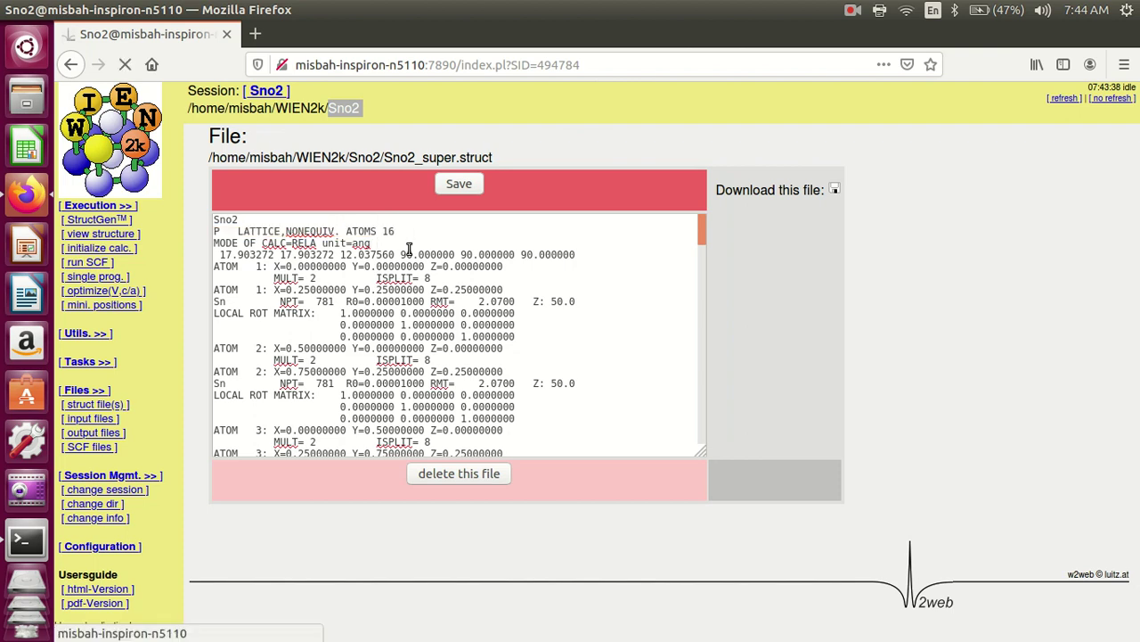
right_click(407, 246)
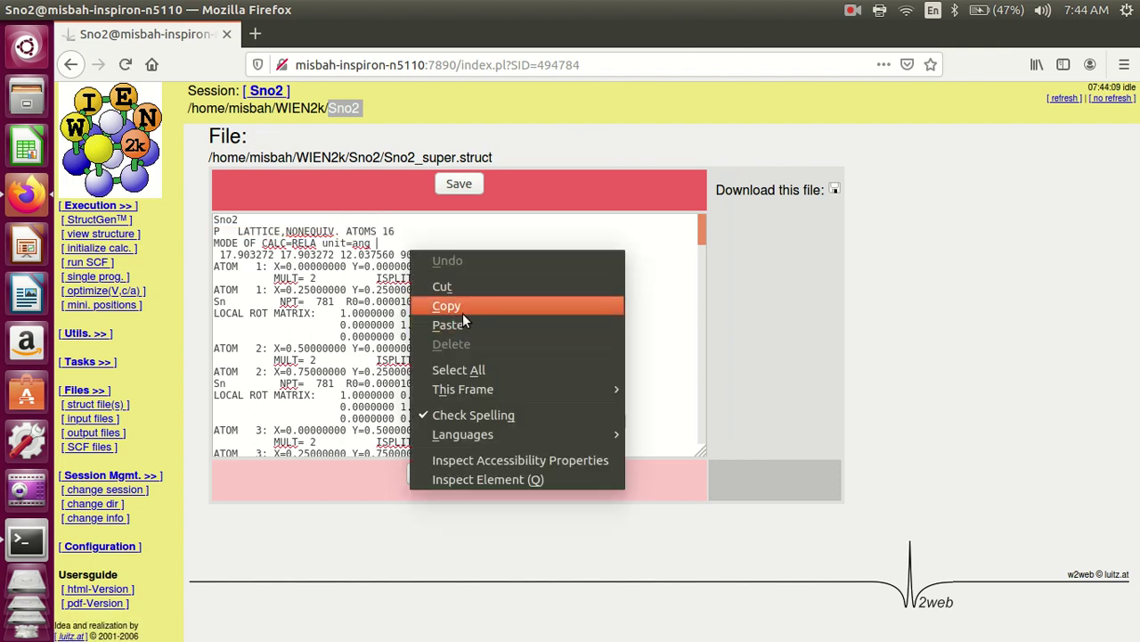
left_click(463, 370)
right_click(462, 370)
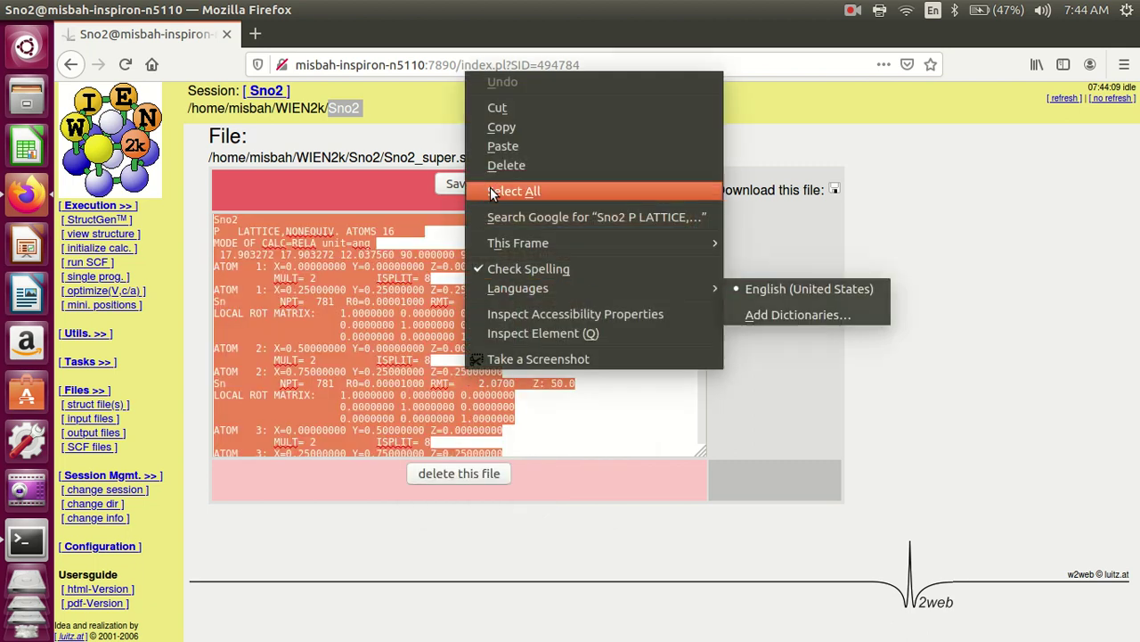
left_click(500, 126)
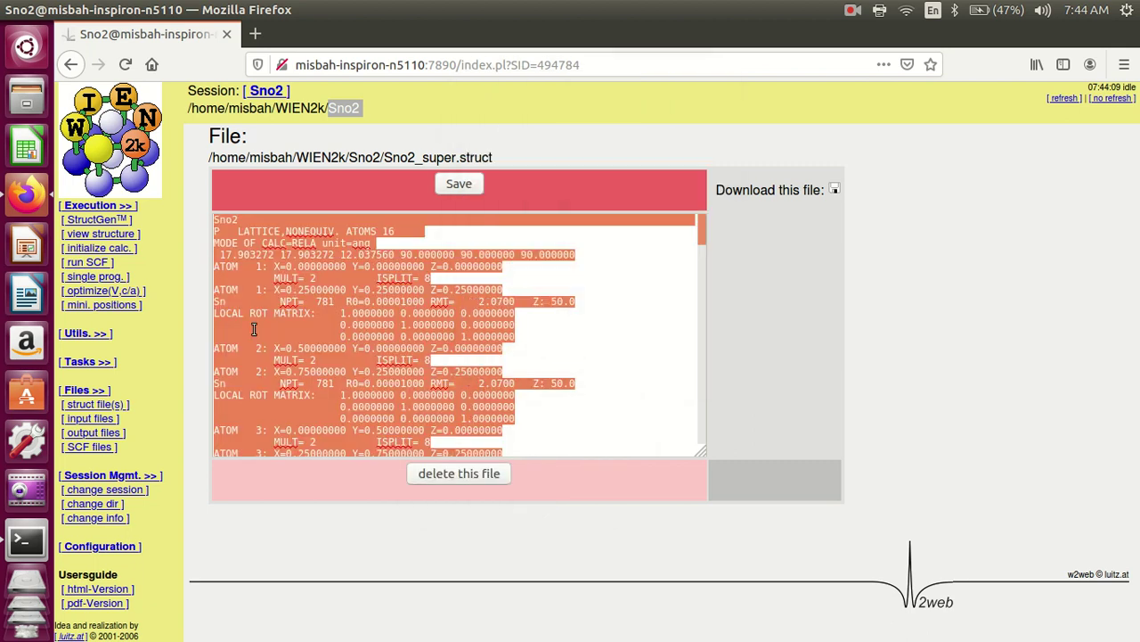
left_click(96, 404)
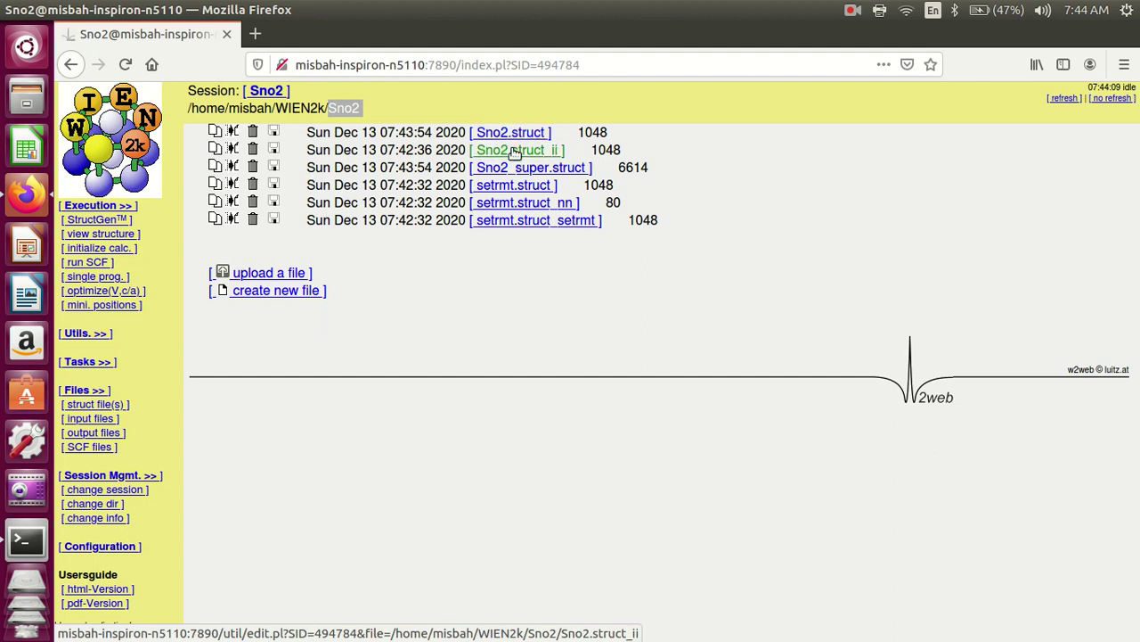
Replace Sno2.struct_ii's 2-atom text with the pasted 16-atom supercell and save.
left_click(515, 154)
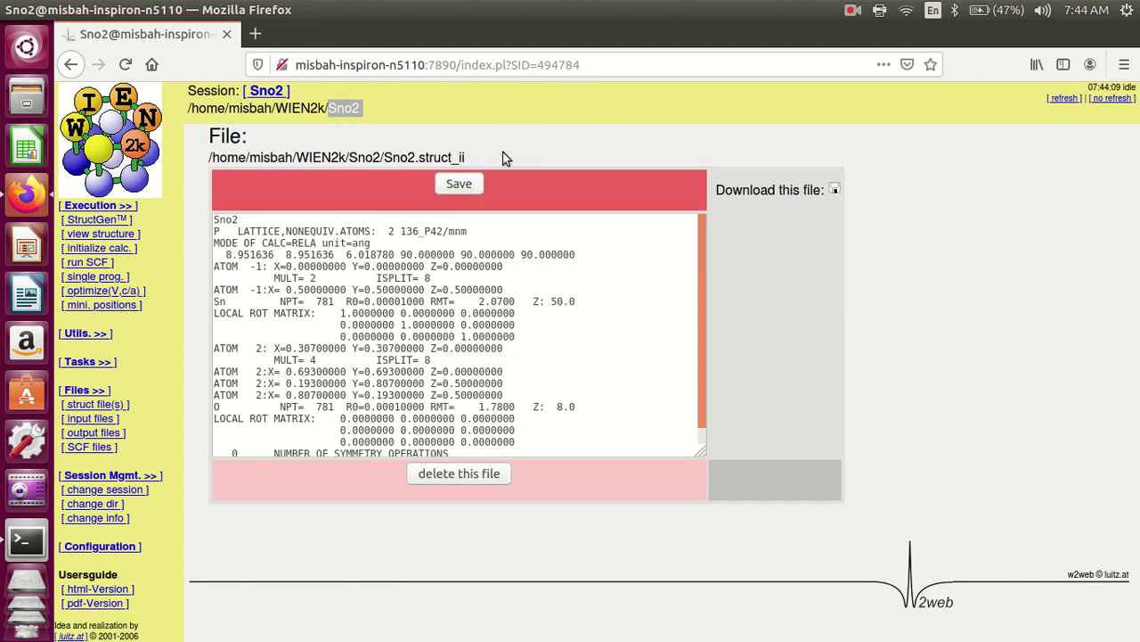
right_click(352, 257)
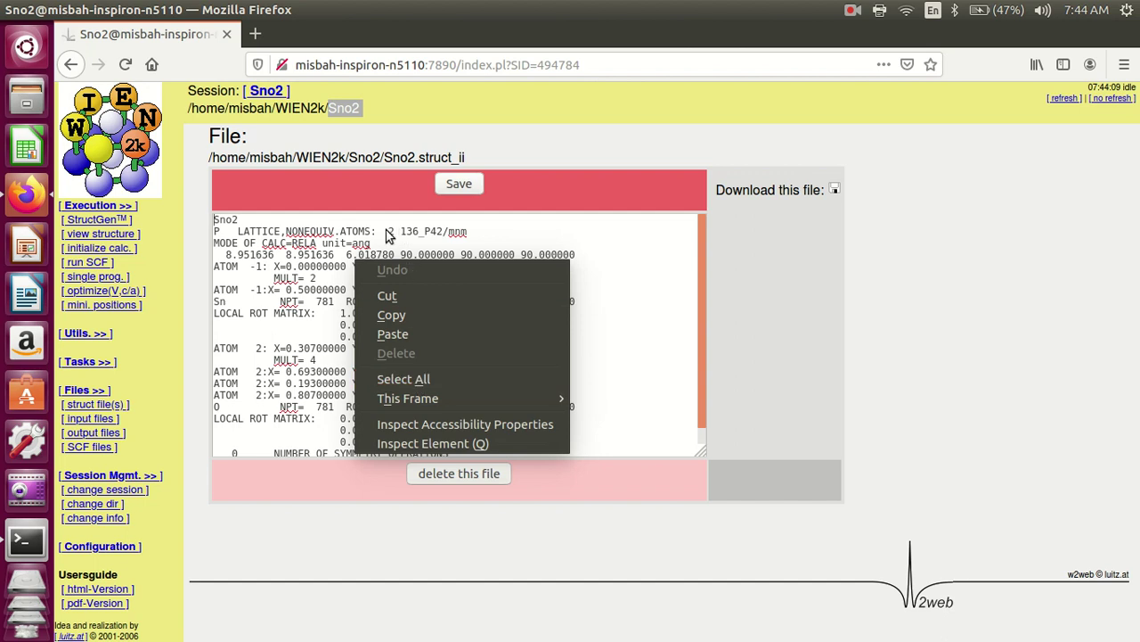
left_click(402, 379)
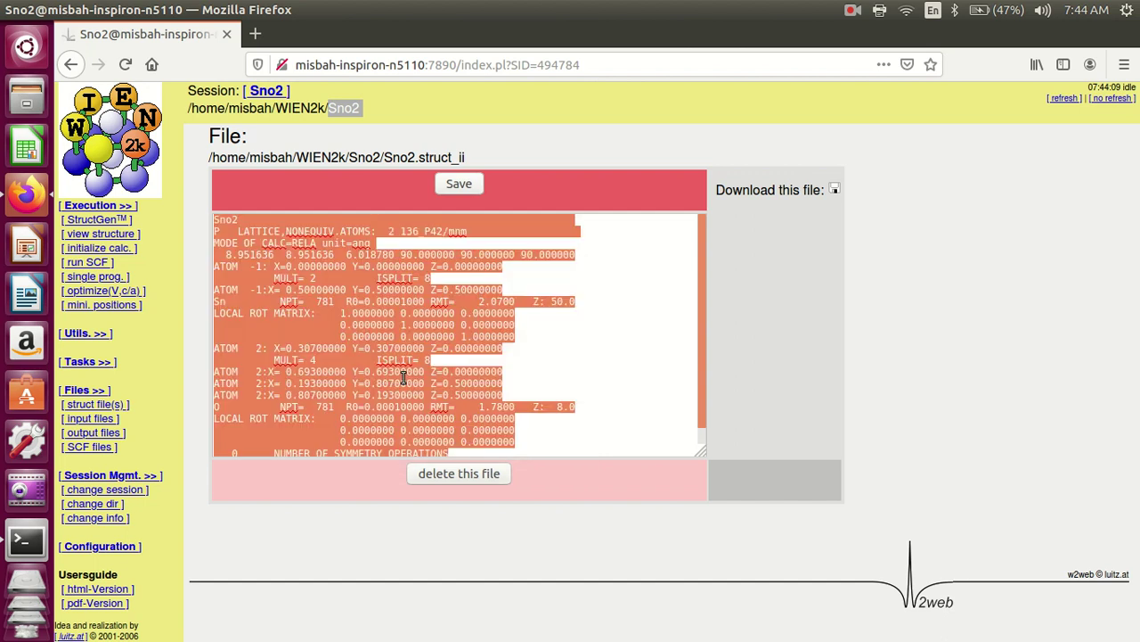
key("BackSpace")
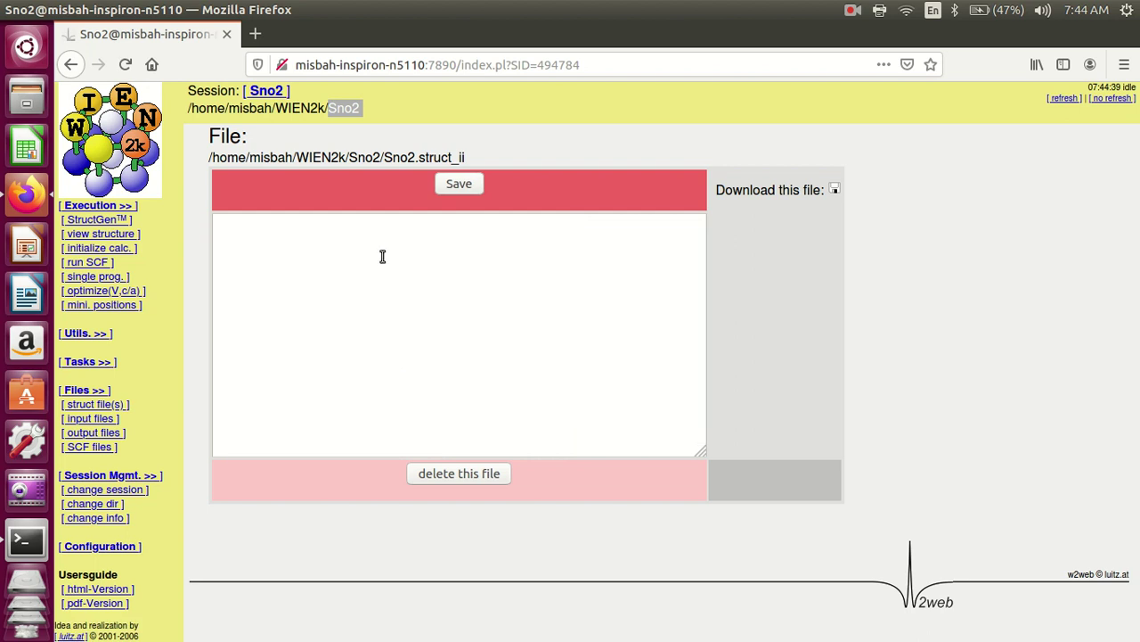
right_click(383, 256)
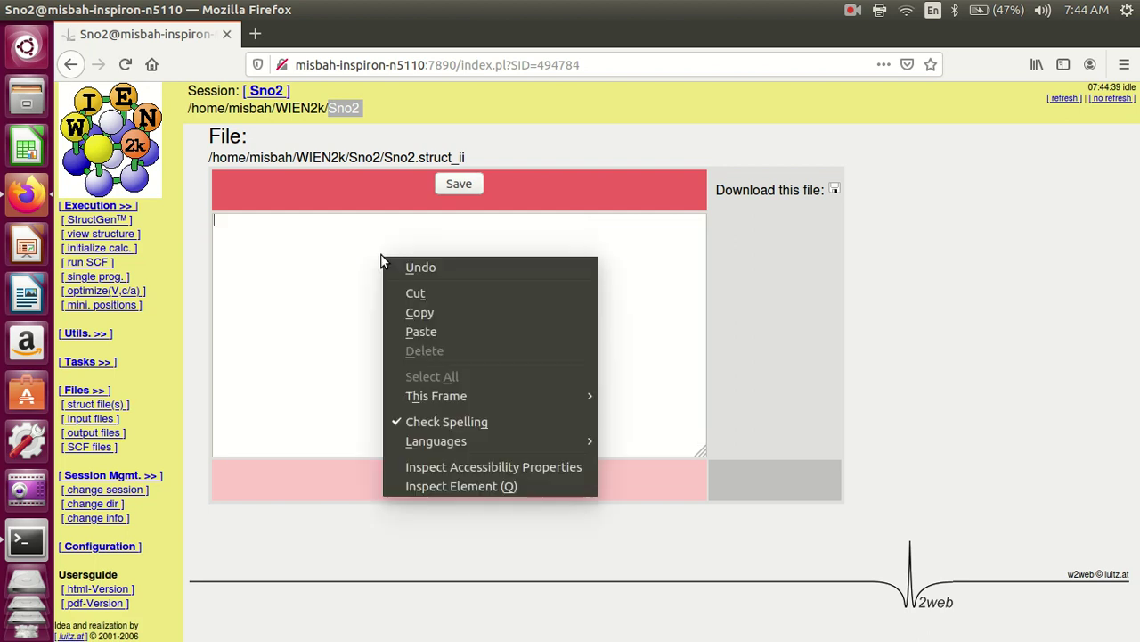
left_click(430, 331)
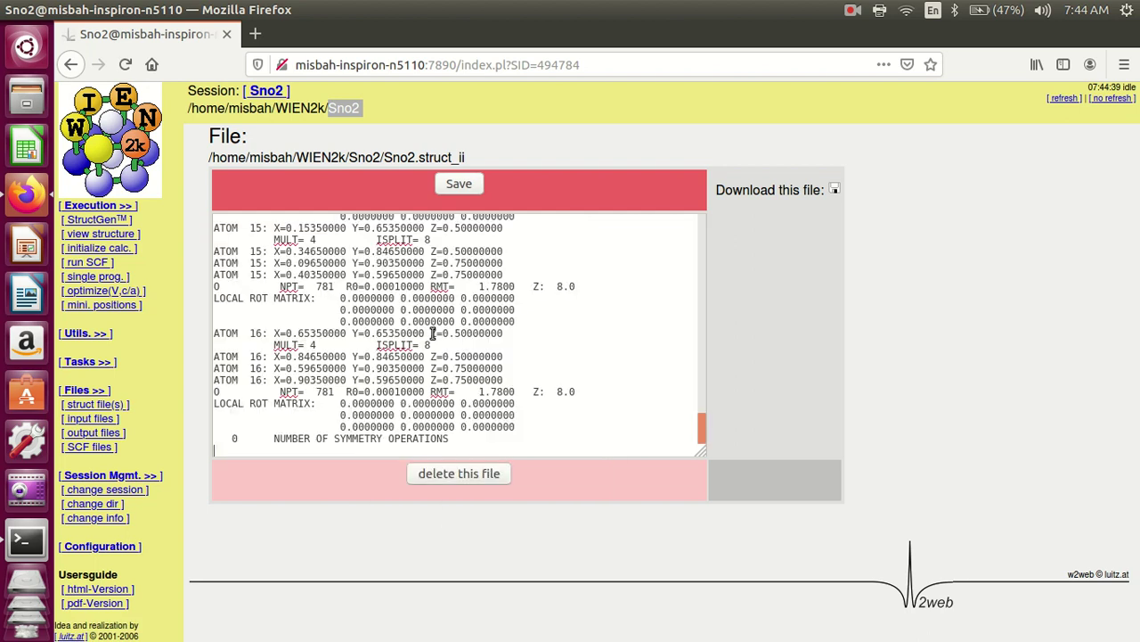
left_click(459, 185)
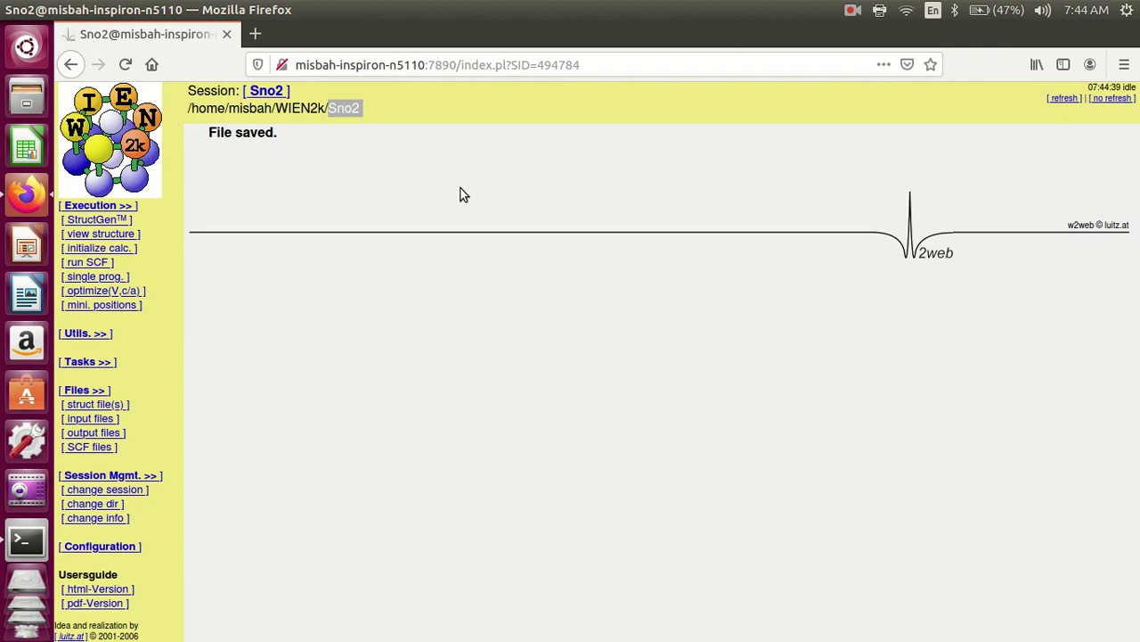
Replace all of Sno2.struct's contents with the pasted 16-atom supercell text and save it.
left_click(105, 409)
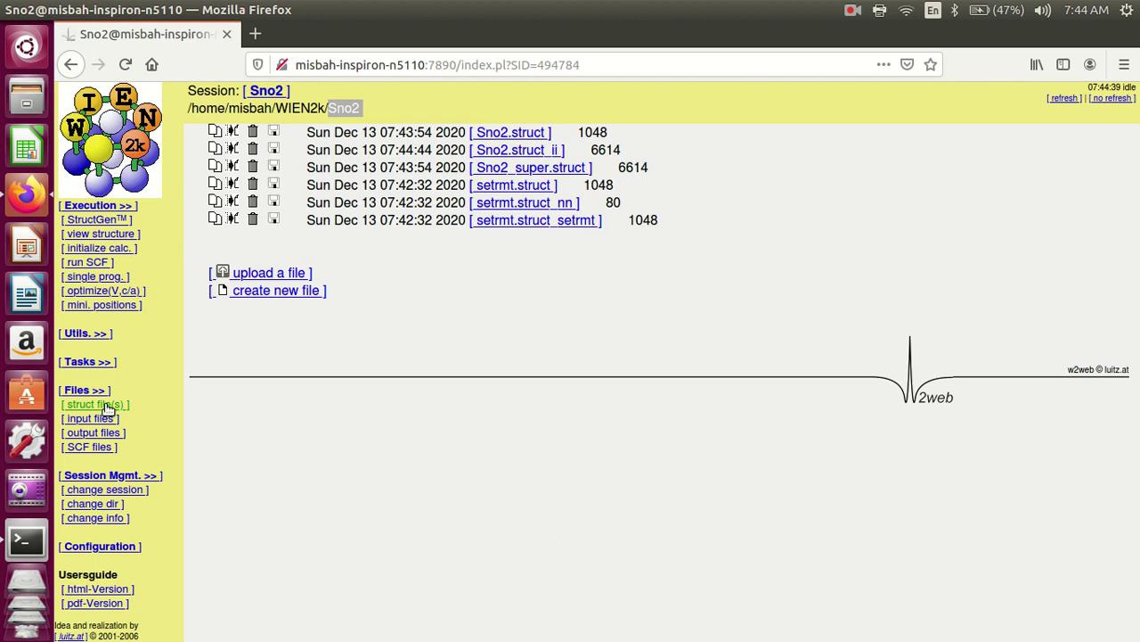
left_click(522, 135)
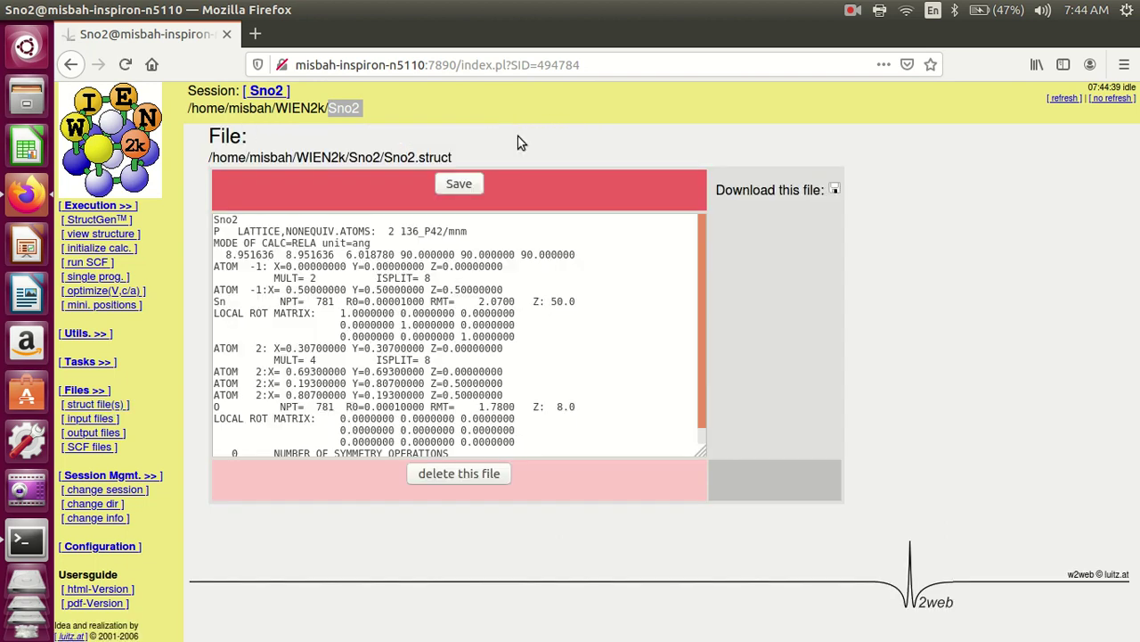
right_click(458, 248)
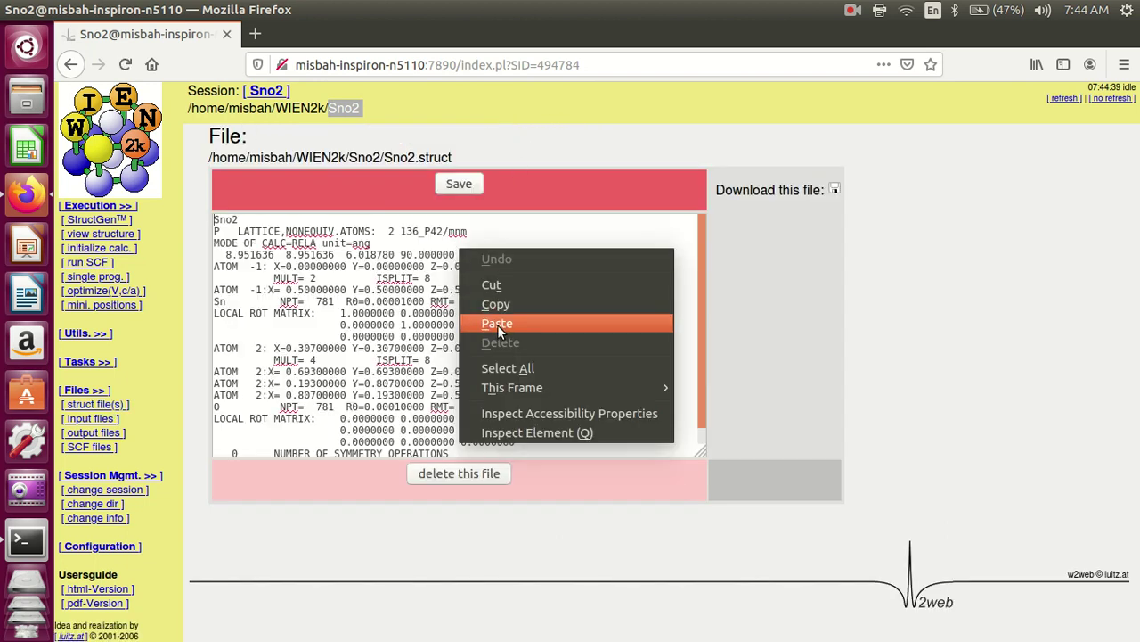
left_click(498, 370)
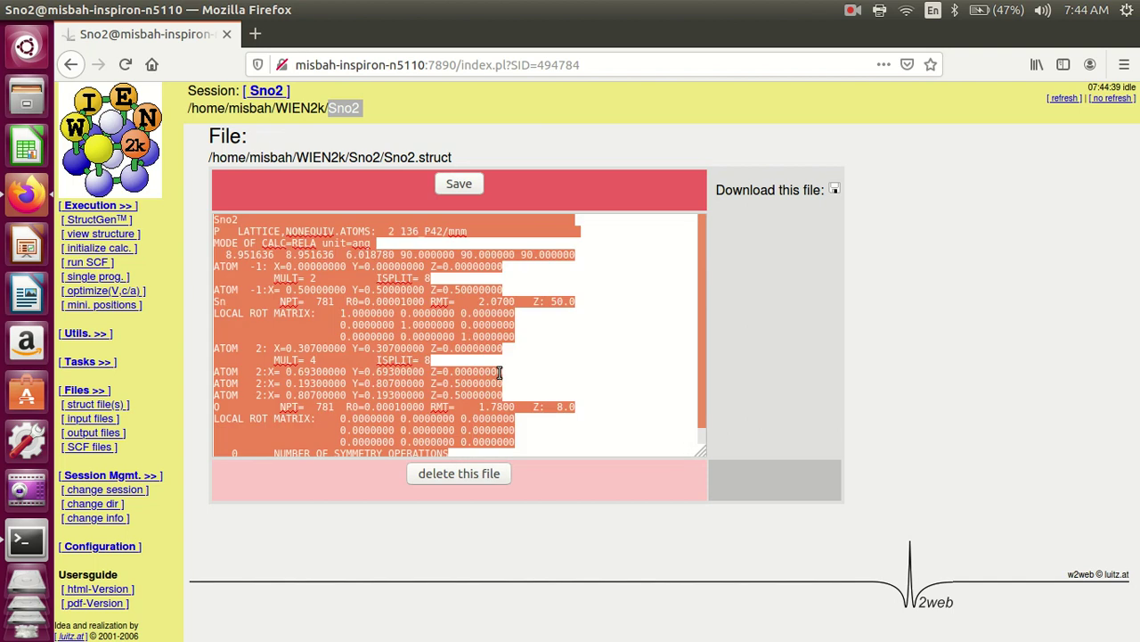
key("BackSpace")
right_click(499, 374)
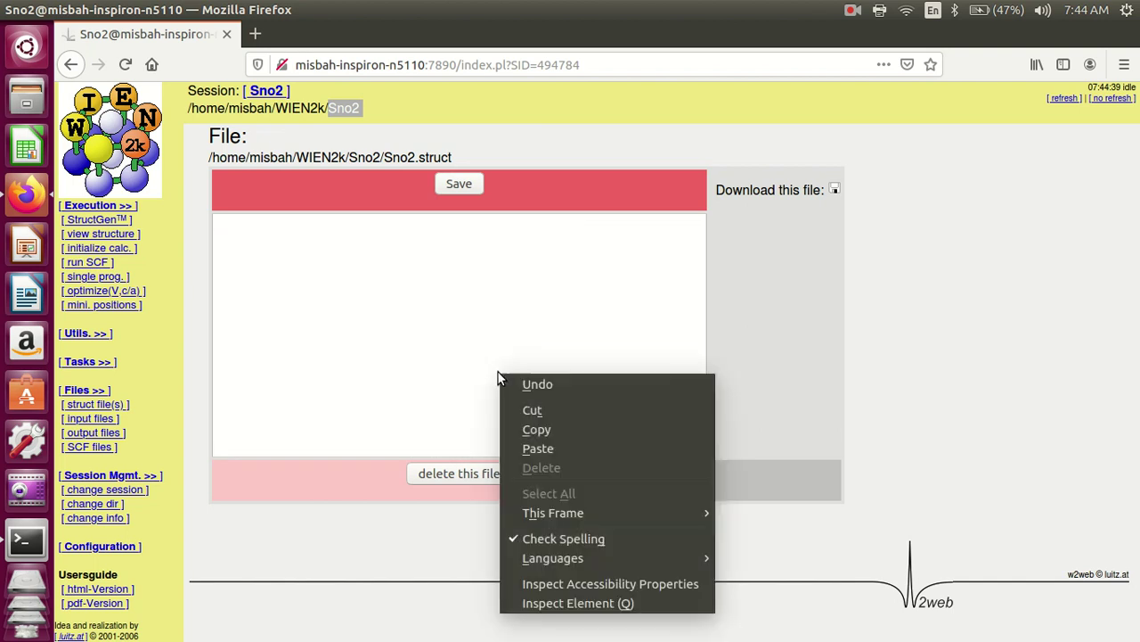
left_click(544, 448)
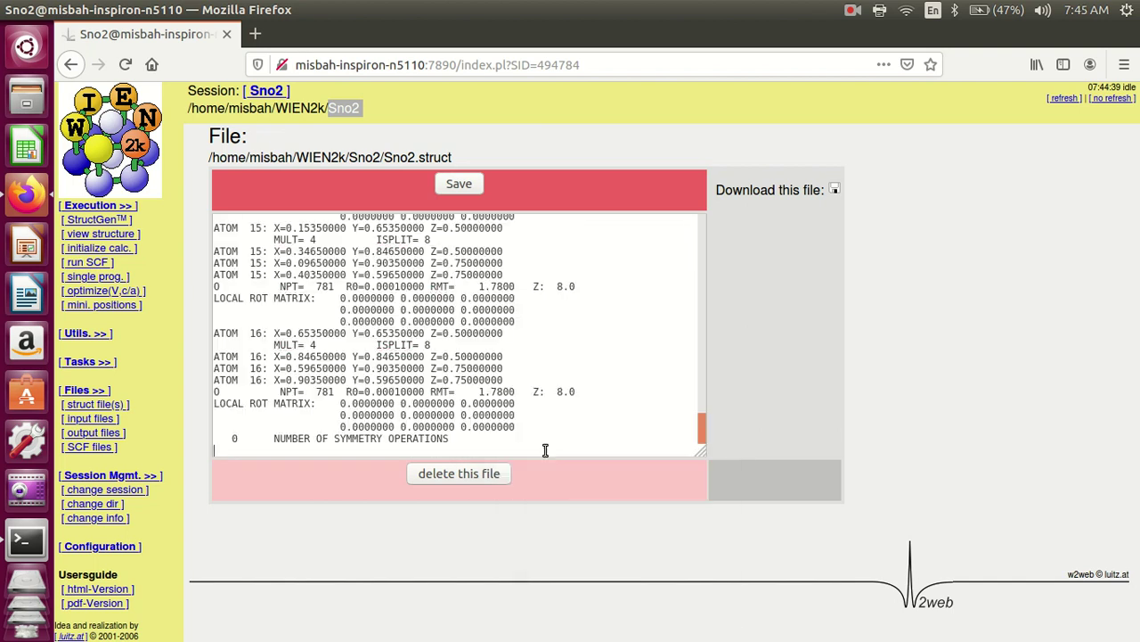
left_click(448, 184)
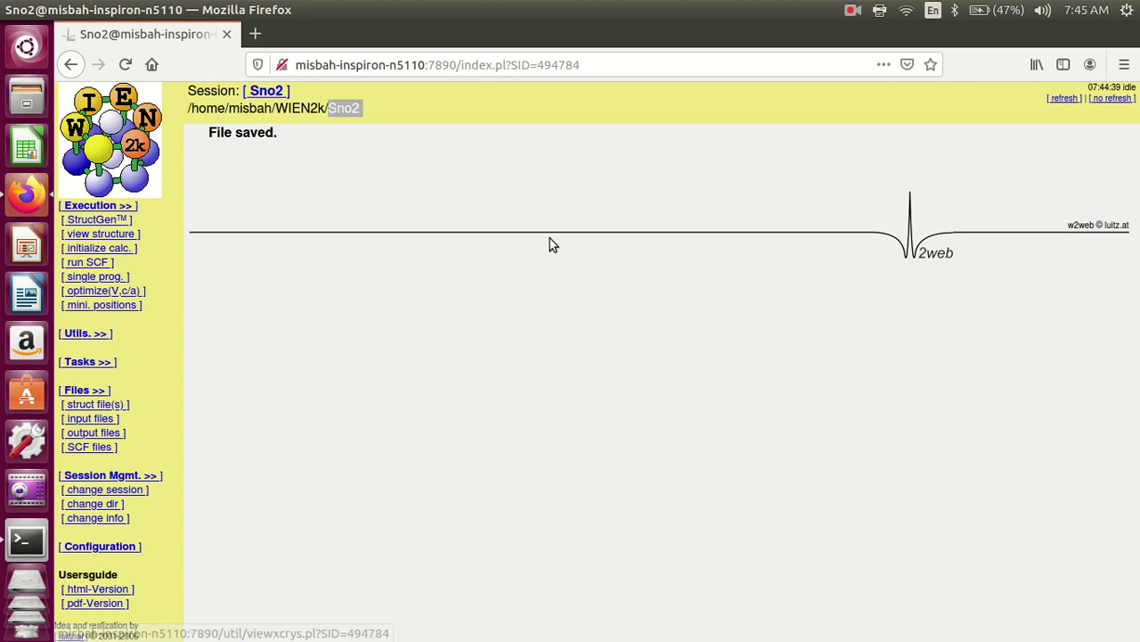
View the Sno2.struct supercell in XCrySDen with atomic symbols shown, then minimize the viewer.
left_click(127, 236)
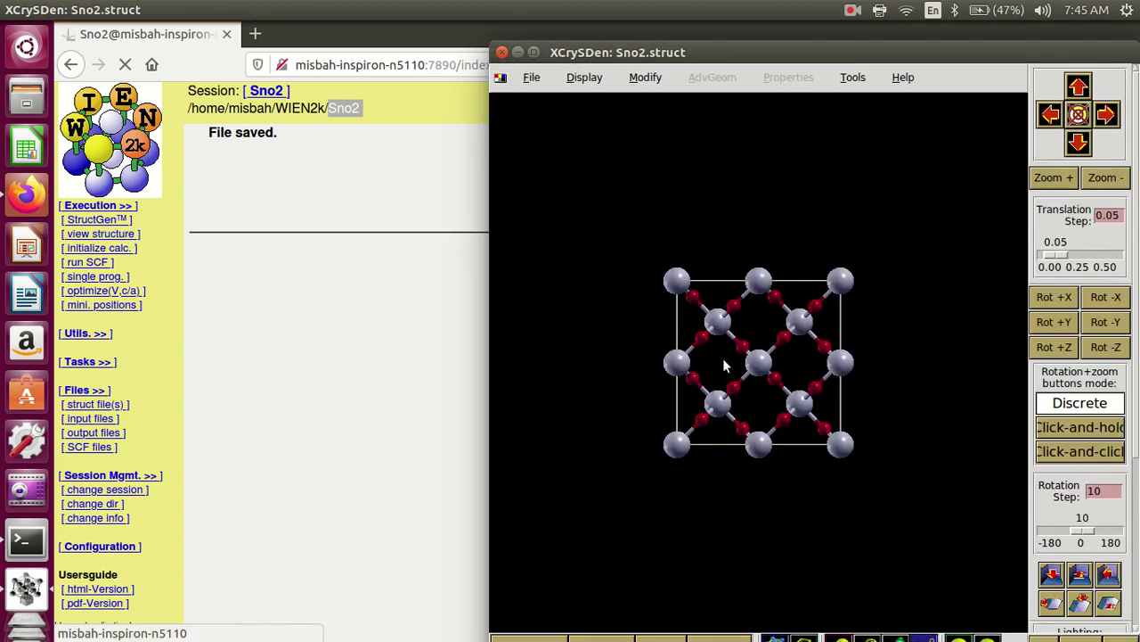
left_click_drag(777, 343, 724, 346)
left_click(582, 78)
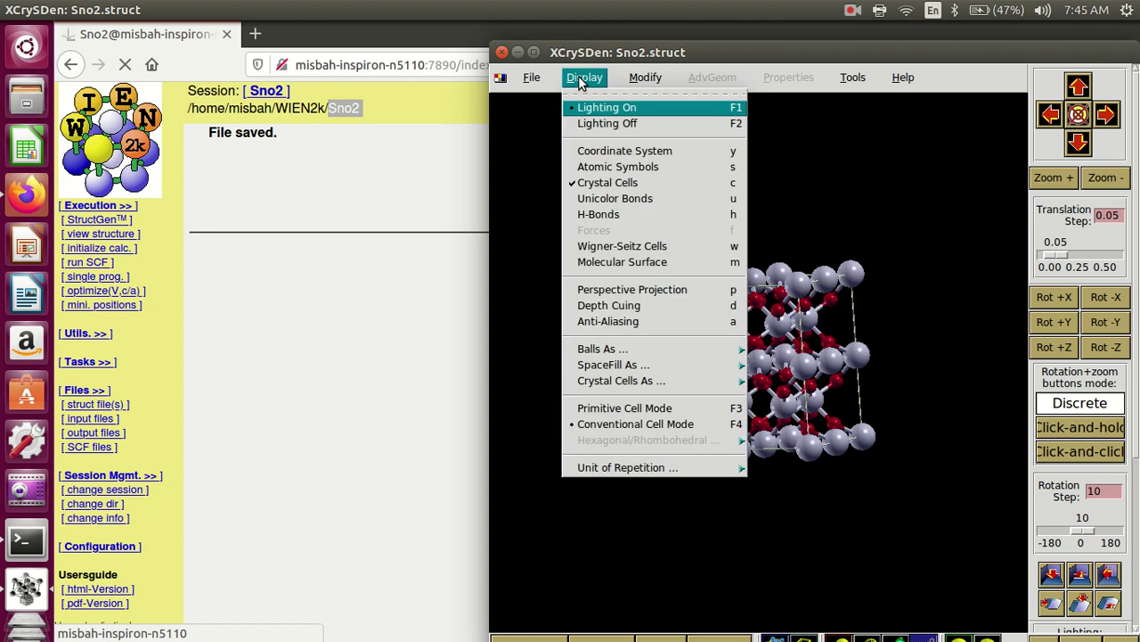
left_click(587, 167)
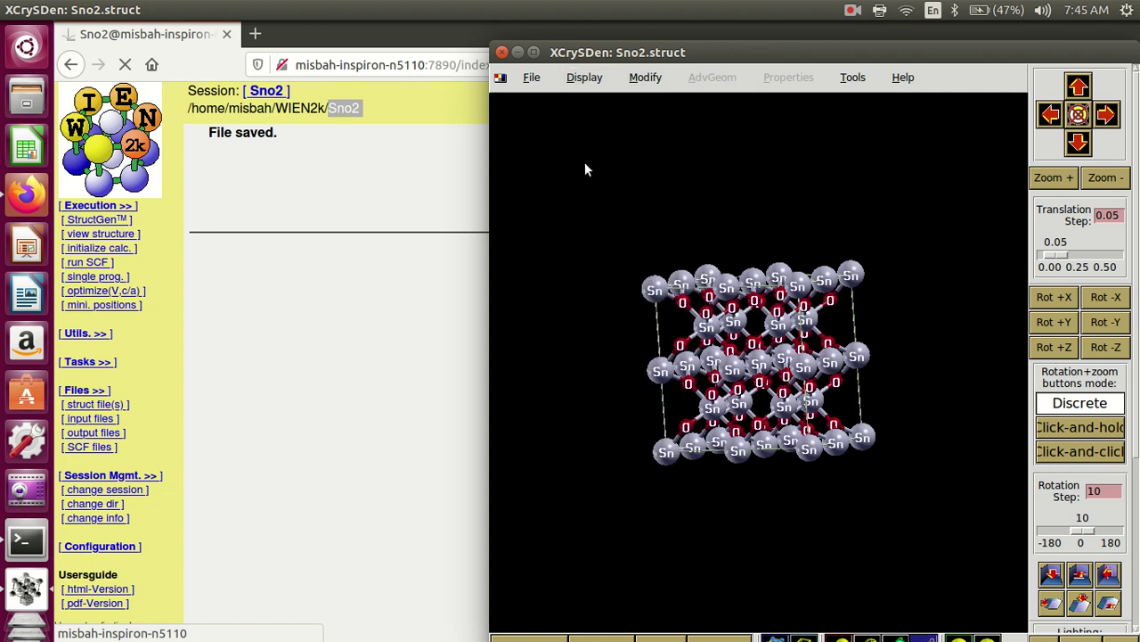
left_click_drag(805, 310, 774, 283)
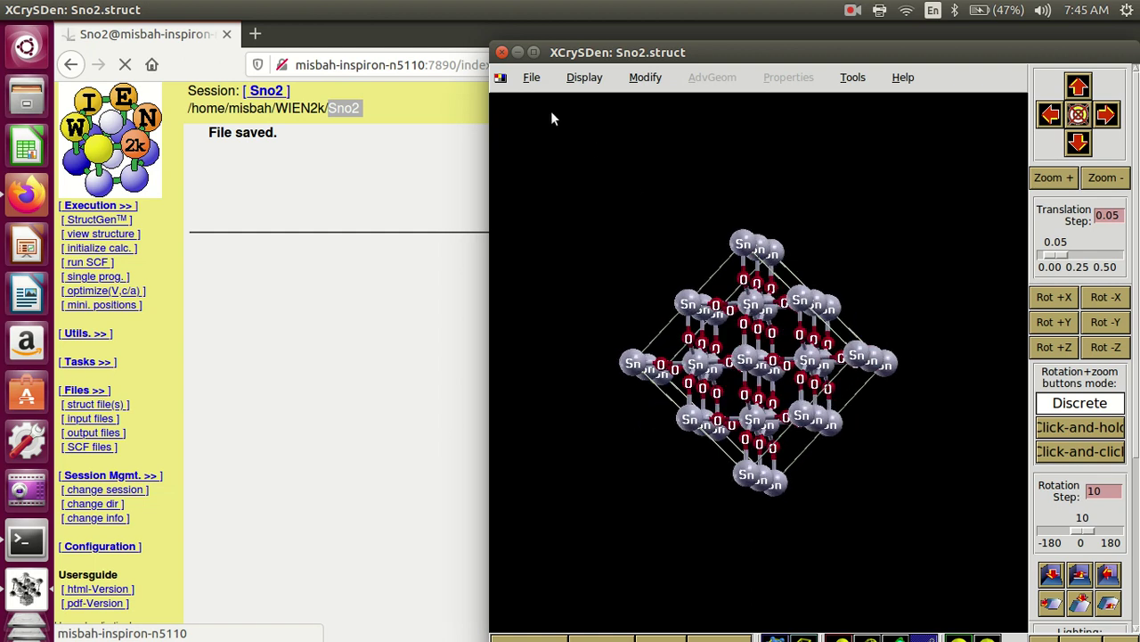
left_click(518, 53)
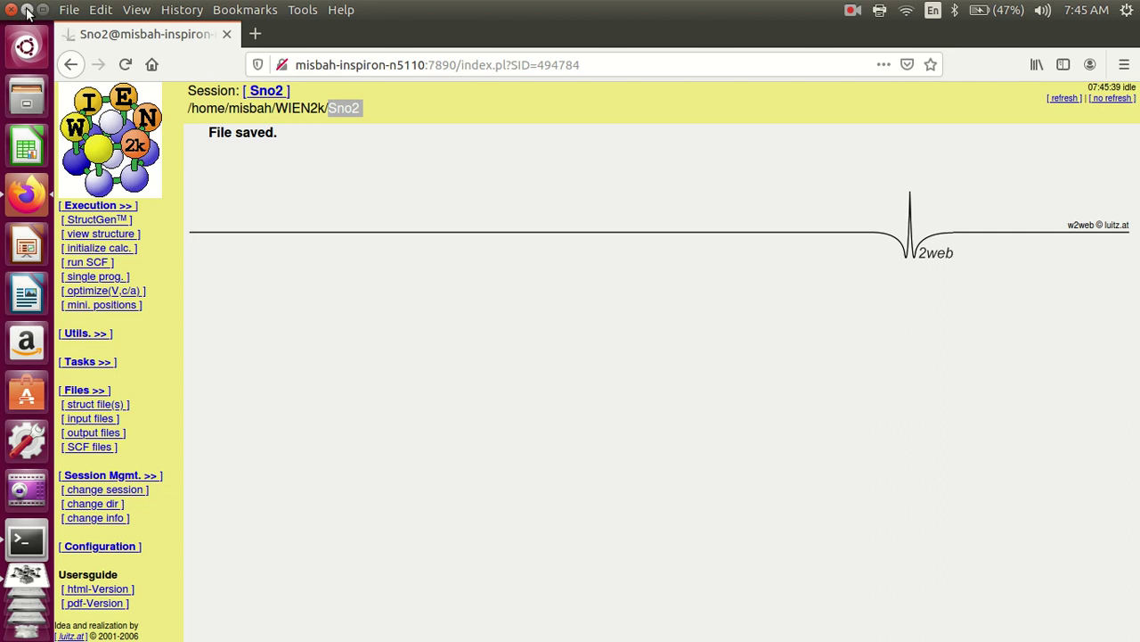
Minimize Firefox to reveal the Ubuntu desktop.
left_click(26, 10)
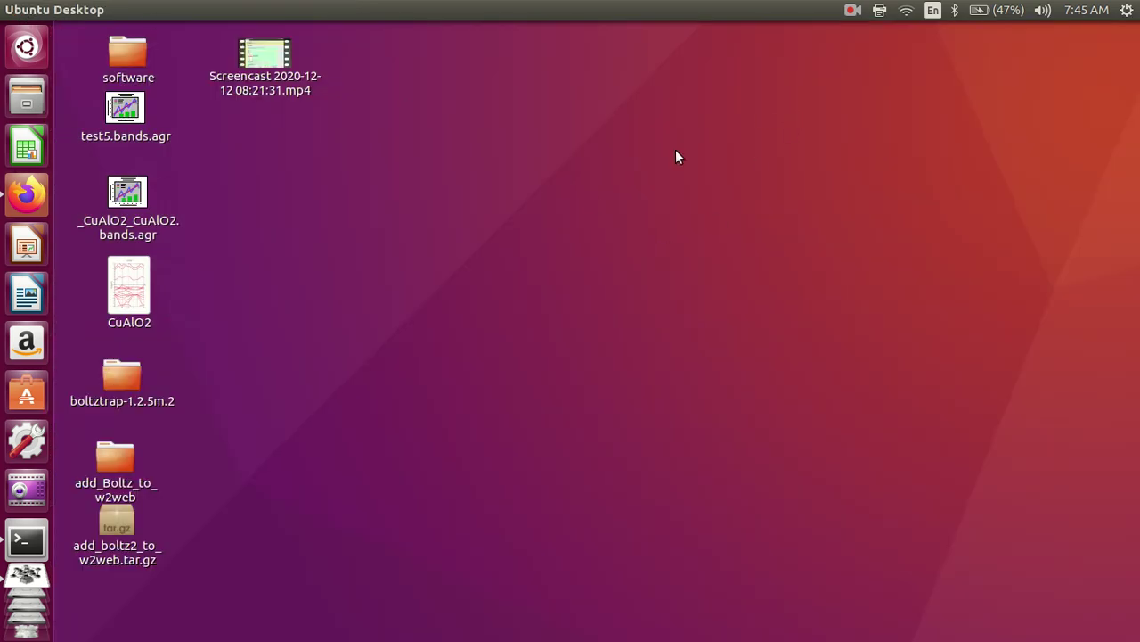